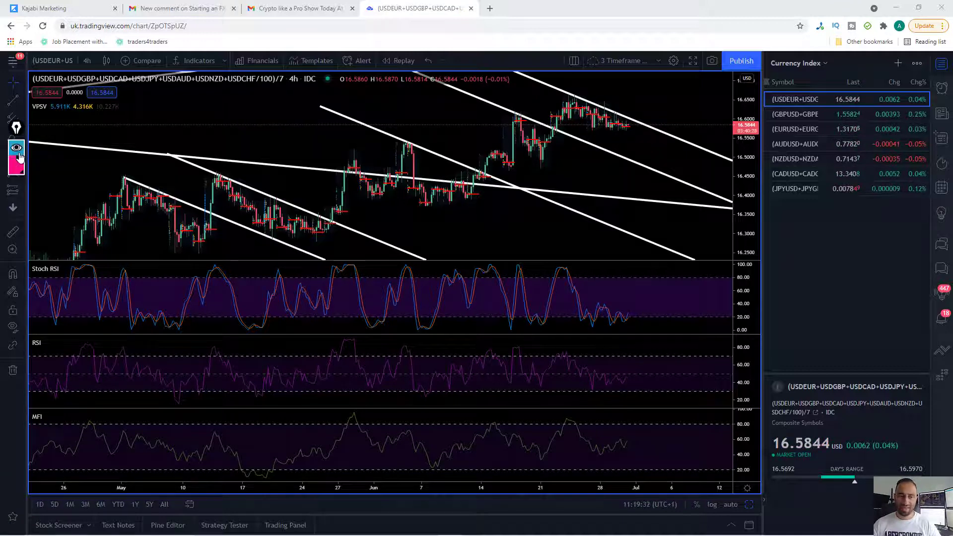
- Expand the drawing toolbar and select the freehand Pen tool
{"action": "left_click", "coordinate": [20, 158]}
{"action": "mouse_move", "coordinate": [23, 184]}
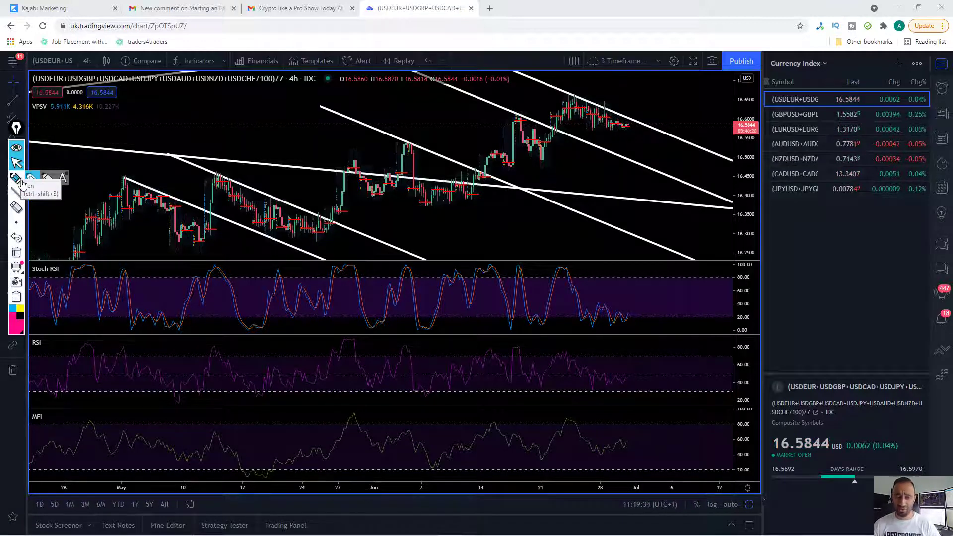
{"action": "left_click", "coordinate": [30, 178]}
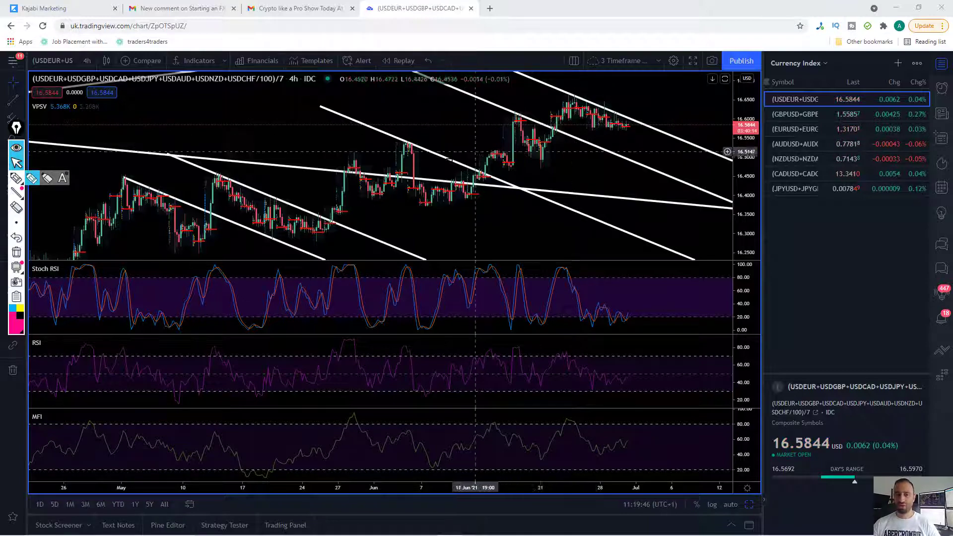
- Pan the 4h USD index chart back to reveal the April and May candles
{"action": "left_click", "coordinate": [436, 214]}
{"action": "left_click_drag", "start_coordinate": [436, 213], "coordinate": [494, 201]}
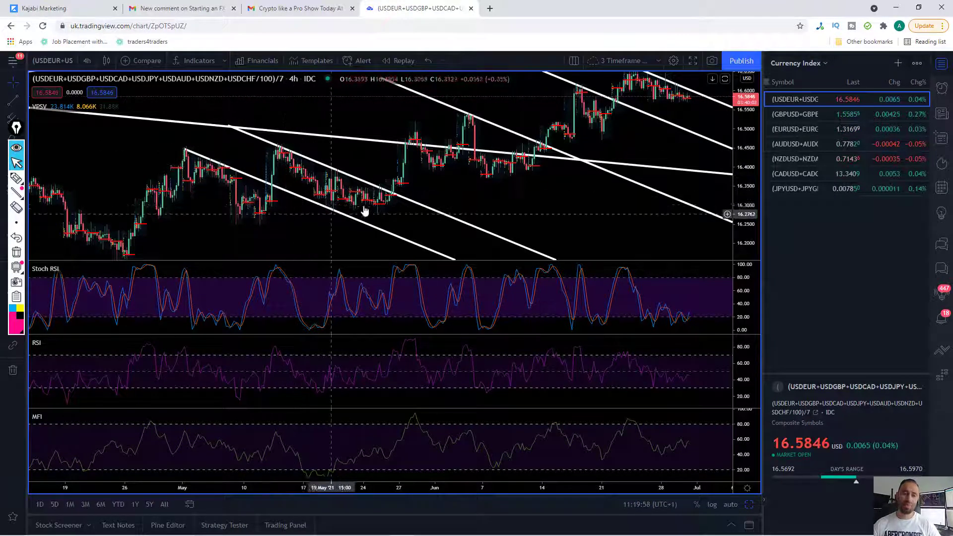
{"action": "scroll", "coordinate": [558, 207], "scroll_direction": "right", "scroll_amount": 3}
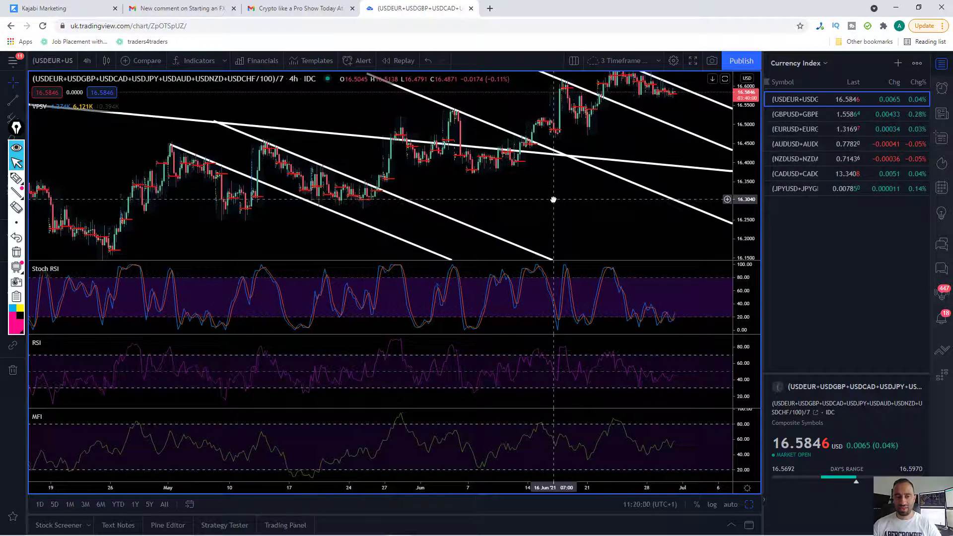
- Brush 'GBPUSD' in red with circled up and down arrows, then return to the cursor
{"action": "left_click", "coordinate": [16, 178]}
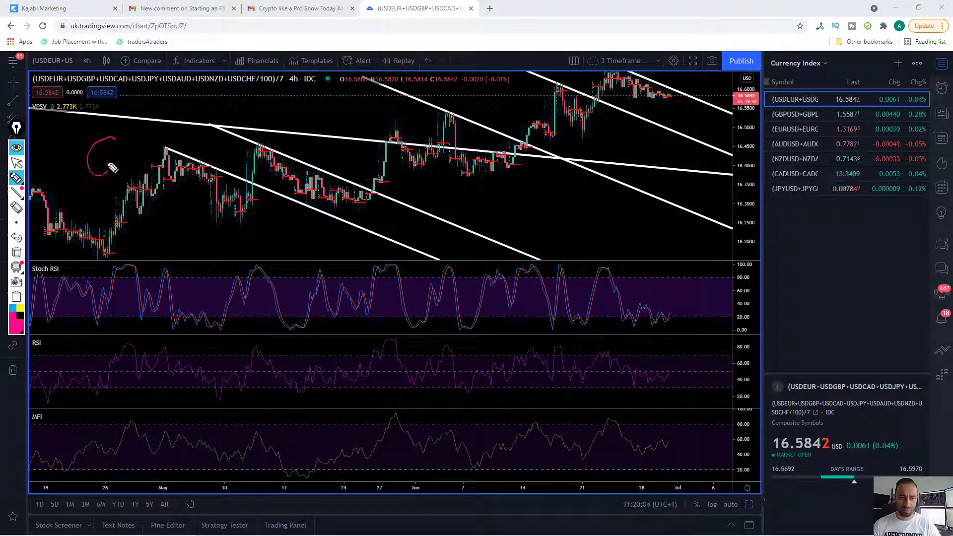
{"action": "left_click_drag", "start_coordinate": [105, 160], "coordinate": [139, 159]}
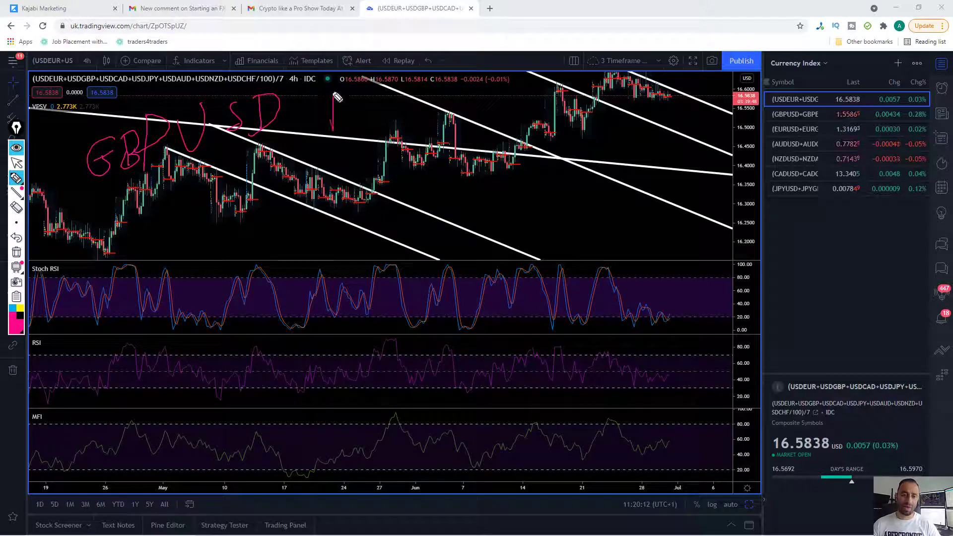
{"action": "left_click_drag", "start_coordinate": [336, 99], "coordinate": [410, 105]}
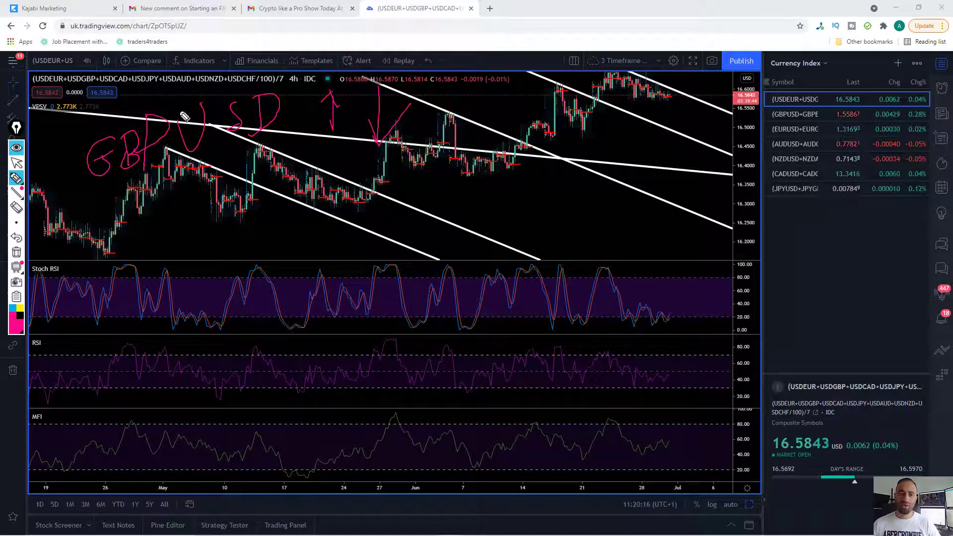
{"action": "mouse_move", "coordinate": [333, 75]}
{"action": "left_mouse_down"}
{"action": "mouse_move", "coordinate": [360, 128]}
{"action": "mouse_move", "coordinate": [327, 73]}
{"action": "left_mouse_up"}
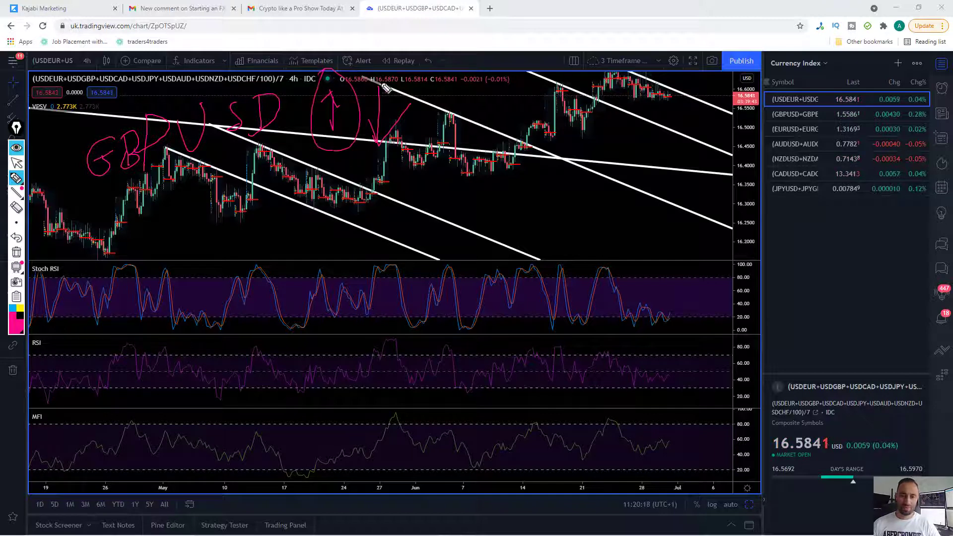
{"action": "left_click_drag", "start_coordinate": [366, 107], "coordinate": [412, 83]}
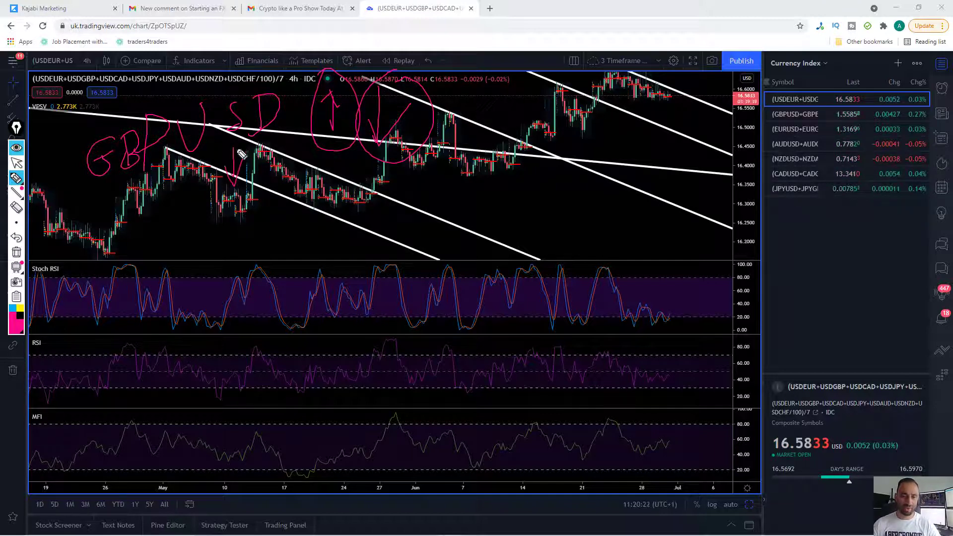
{"action": "left_click_drag", "start_coordinate": [125, 93], "coordinate": [124, 94]}
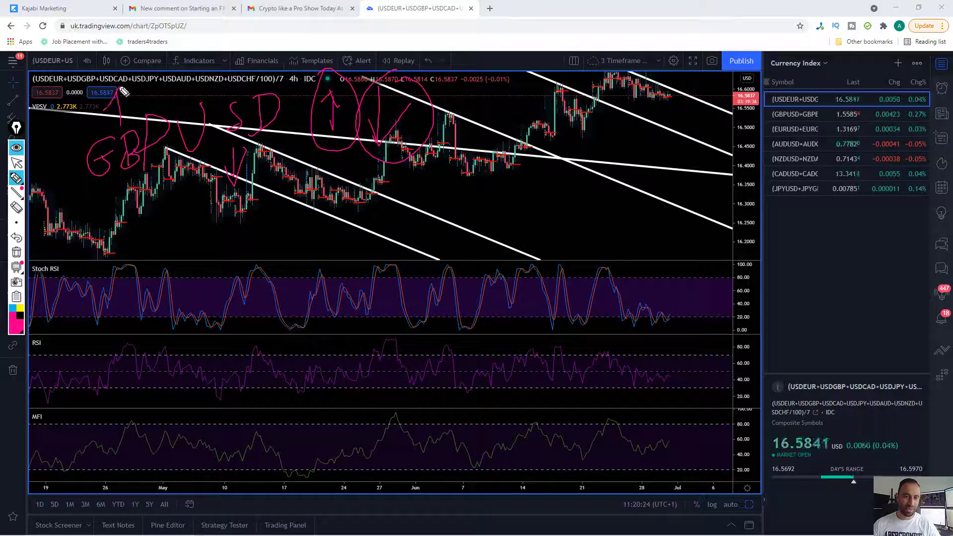
{"action": "left_click", "coordinate": [17, 162]}
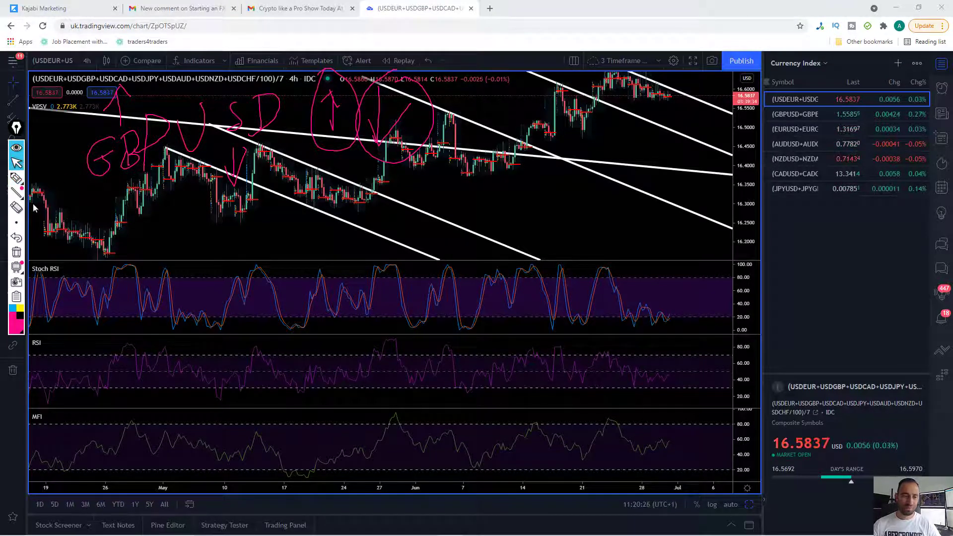
- Remove all drawings, zoom out twice, and fit the chart to March through early July
{"action": "left_click", "coordinate": [17, 253]}
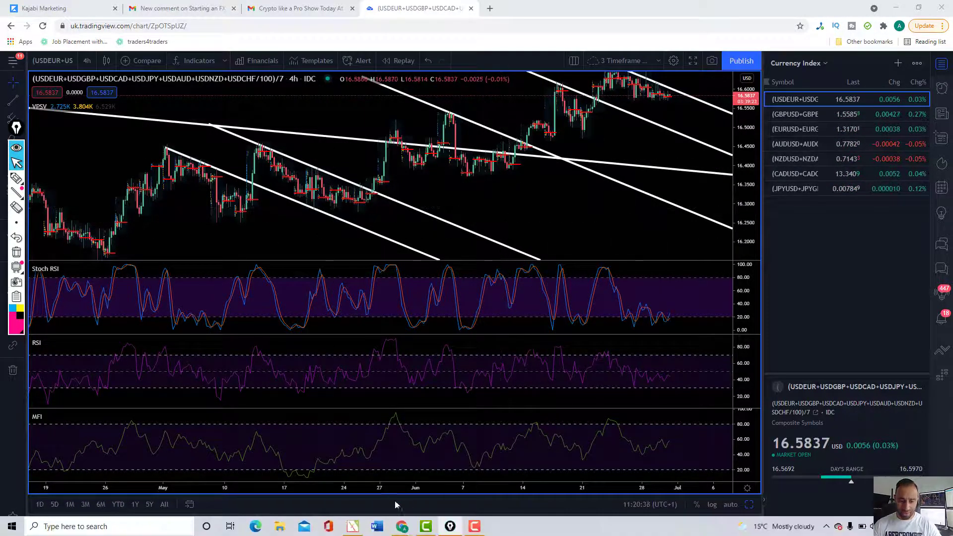
{"action": "left_click", "coordinate": [345, 476]}
{"action": "left_click", "coordinate": [345, 476]}
{"action": "left_click_drag", "start_coordinate": [677, 159], "coordinate": [608, 157]}
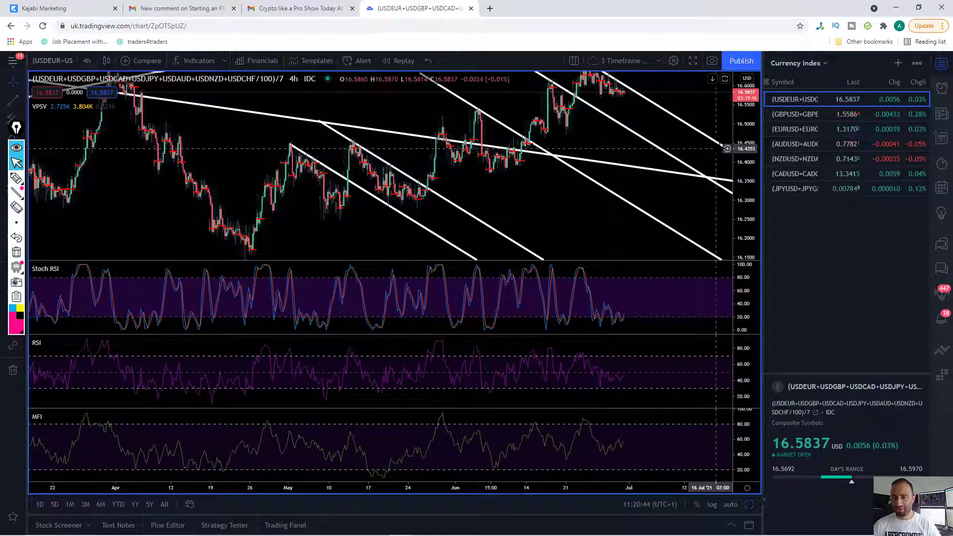
{"action": "left_click_drag", "start_coordinate": [751, 169], "coordinate": [752, 197]}
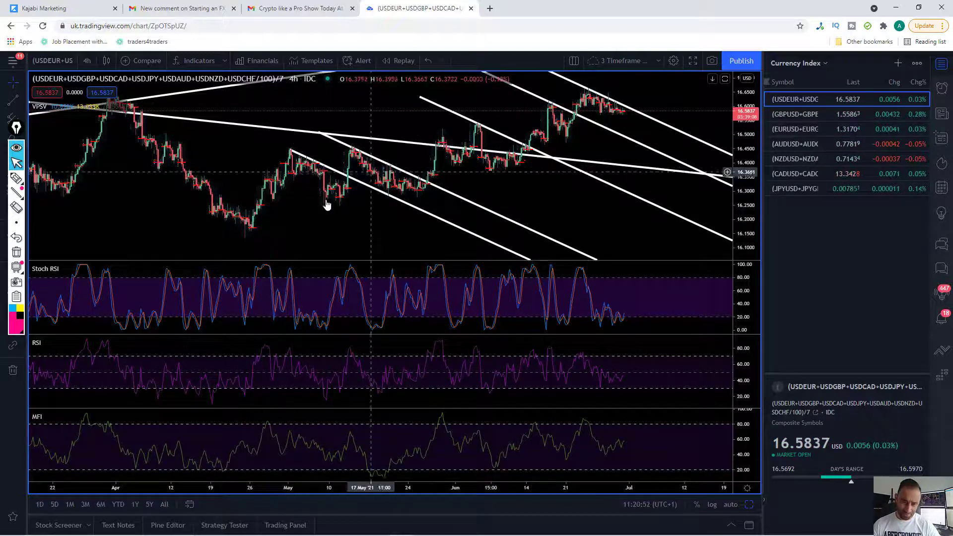
{"action": "mouse_move", "coordinate": [20, 191]}
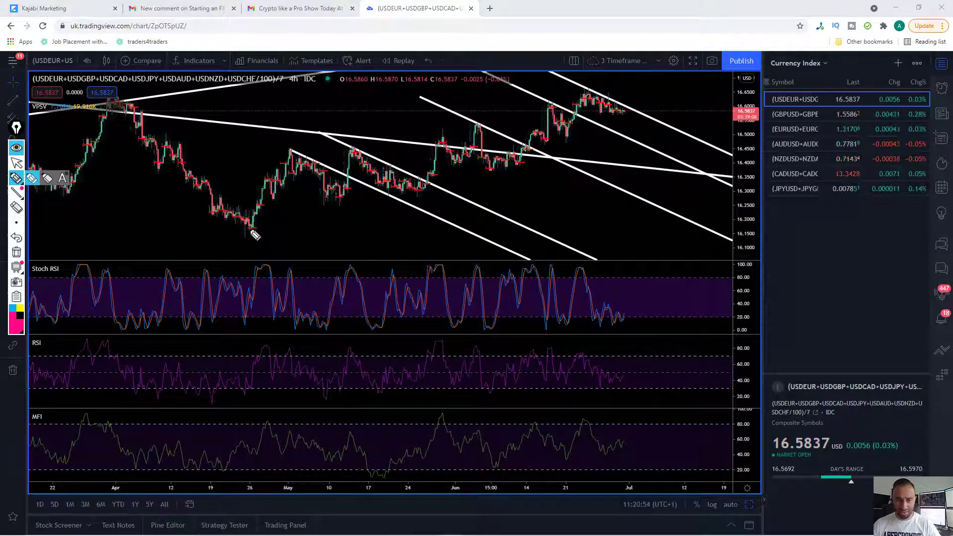
{"action": "left_click_drag", "start_coordinate": [338, 211], "coordinate": [357, 153]}
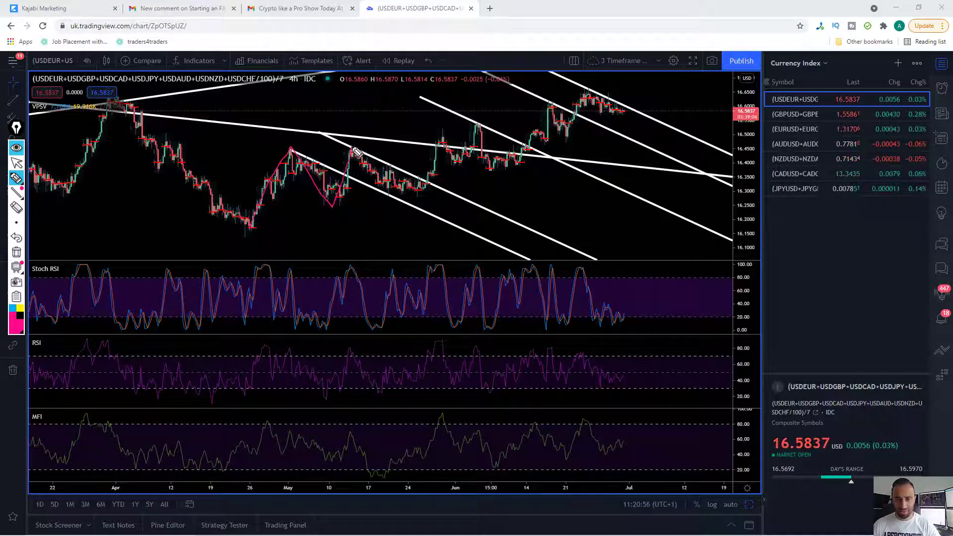
{"action": "left_click_drag", "start_coordinate": [426, 196], "coordinate": [451, 133]}
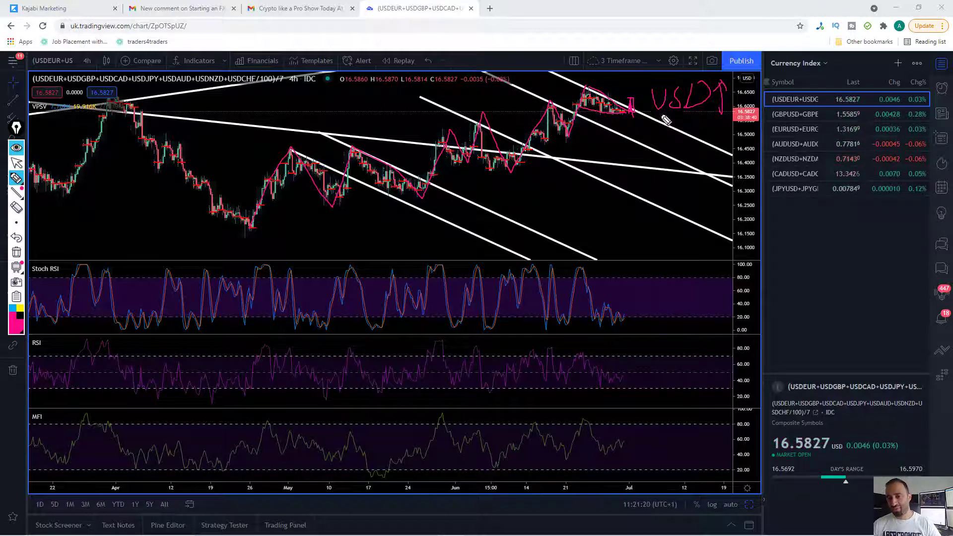
{"action": "left_click_drag", "start_coordinate": [665, 119], "coordinate": [727, 118]}
{"action": "left_click_drag", "start_coordinate": [677, 85], "coordinate": [657, 120]}
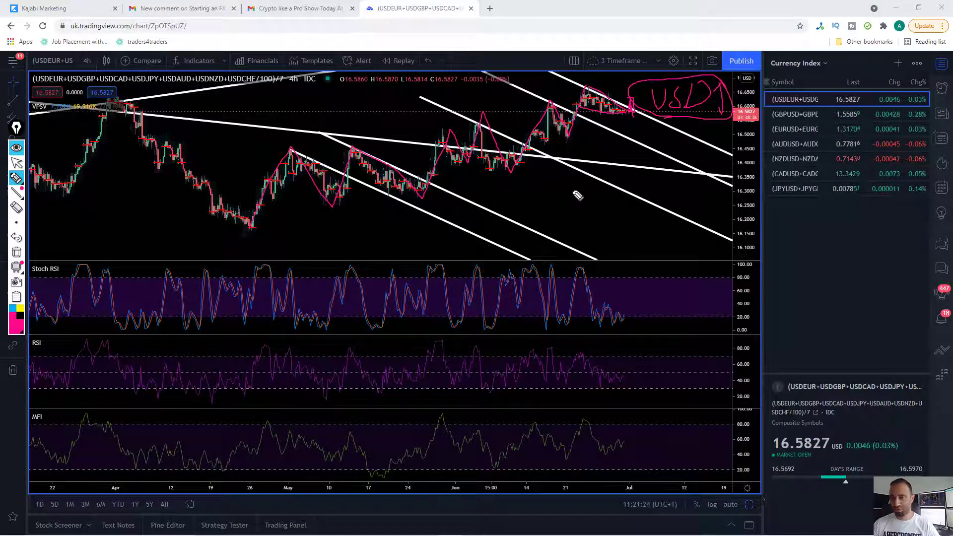
{"action": "left_click_drag", "start_coordinate": [590, 201], "coordinate": [572, 183]}
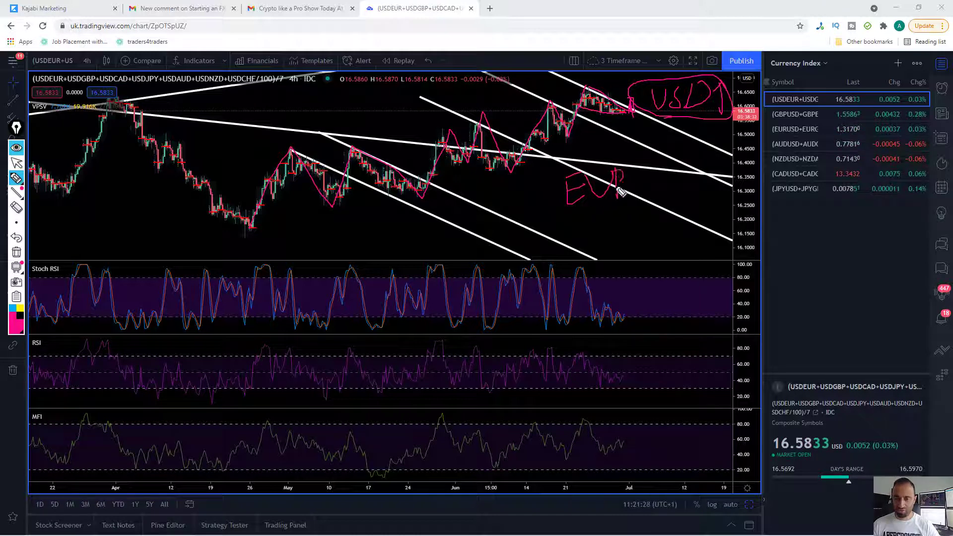
{"action": "left_click_drag", "start_coordinate": [648, 175], "coordinate": [654, 177]}
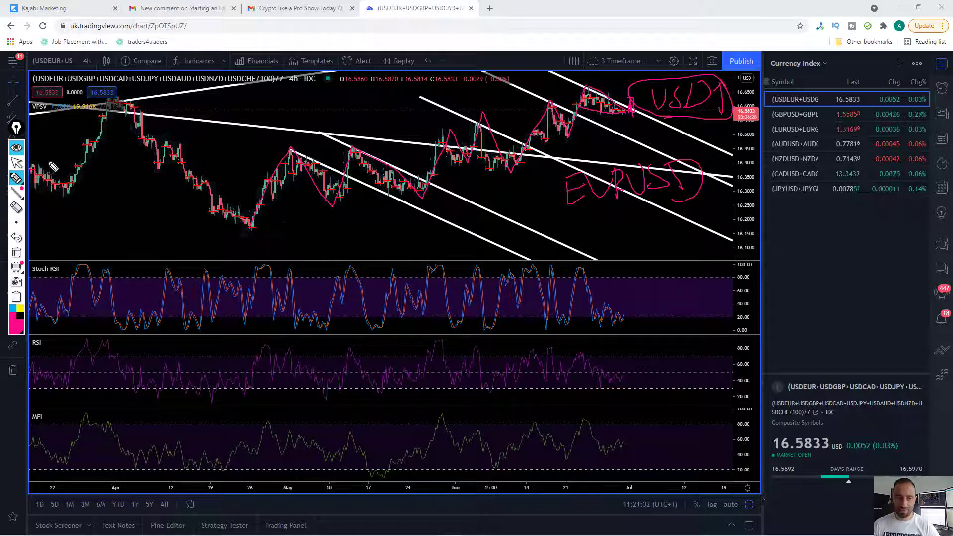
{"action": "left_click", "coordinate": [16, 252]}
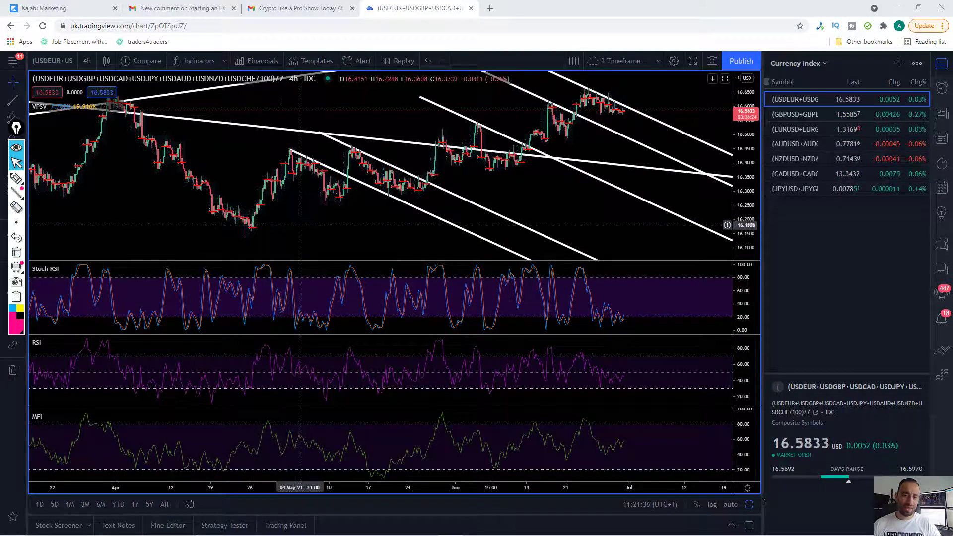
- Switch the chart to the weekly interval and compress the price scale to span 12–20
{"action": "mouse_move", "coordinate": [537, 216]}
{"action": "left_mouse_down"}
{"action": "mouse_move", "coordinate": [571, 215]}
{"action": "mouse_move", "coordinate": [535, 209]}
{"action": "left_mouse_up"}
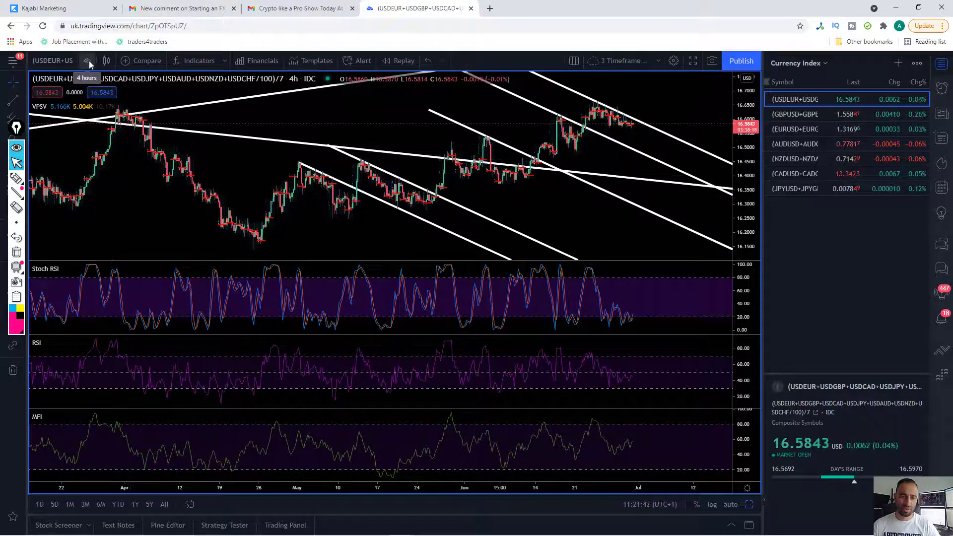
{"action": "left_click", "coordinate": [89, 64]}
{"action": "left_click", "coordinate": [116, 408]}
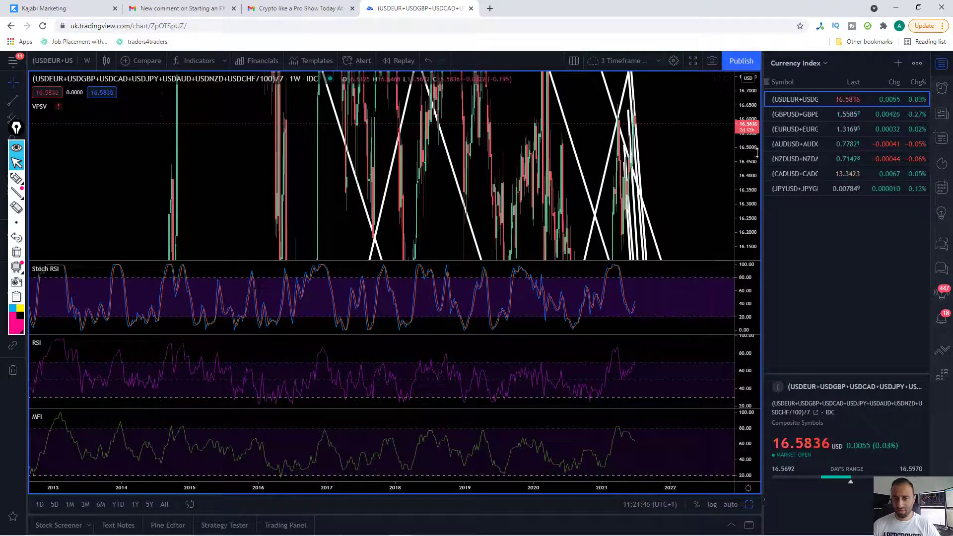
{"action": "left_click_drag", "start_coordinate": [757, 154], "coordinate": [757, 199]}
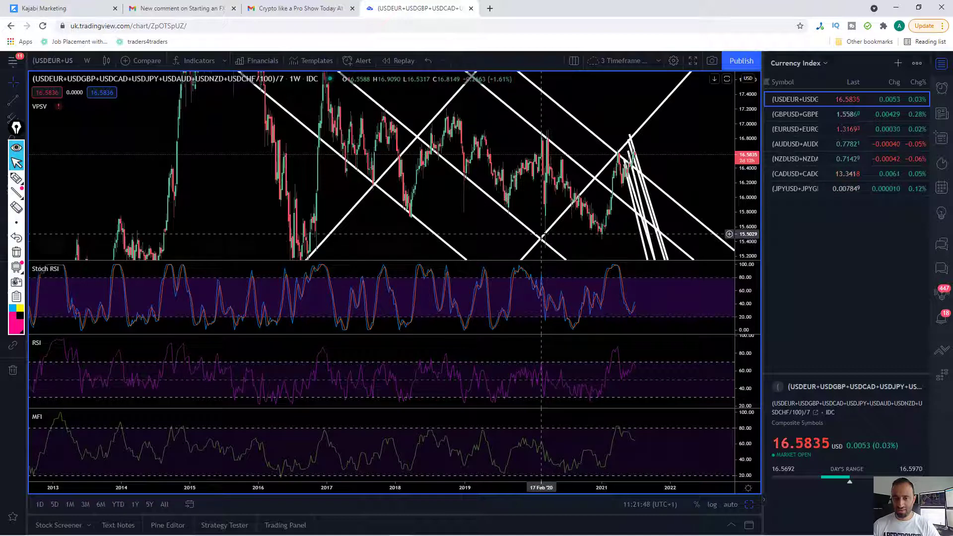
{"action": "left_click_drag", "start_coordinate": [755, 155], "coordinate": [755, 257]}
- Delete the steep downward trend lines and stretch the price scale vertically
{"action": "left_click", "coordinate": [666, 196]}
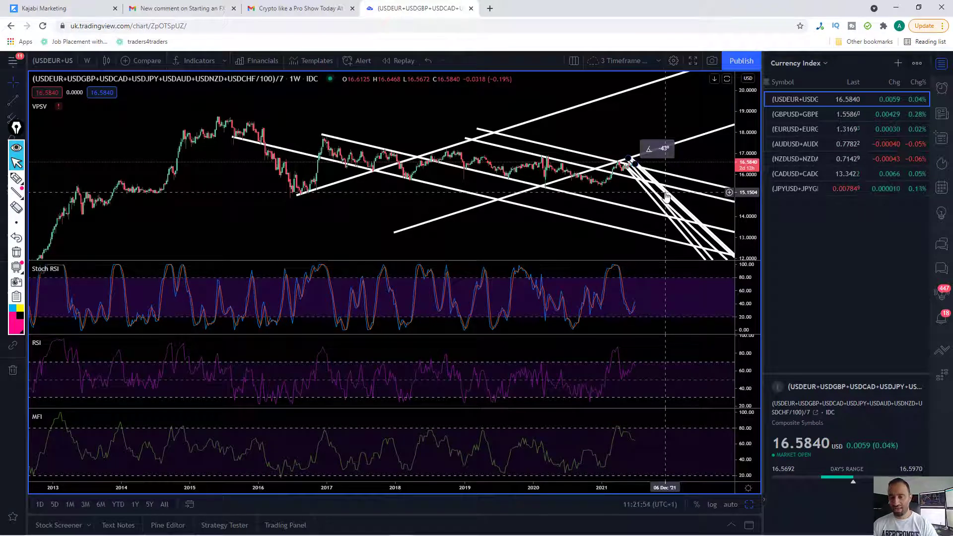
{"action": "left_click", "coordinate": [666, 196]}
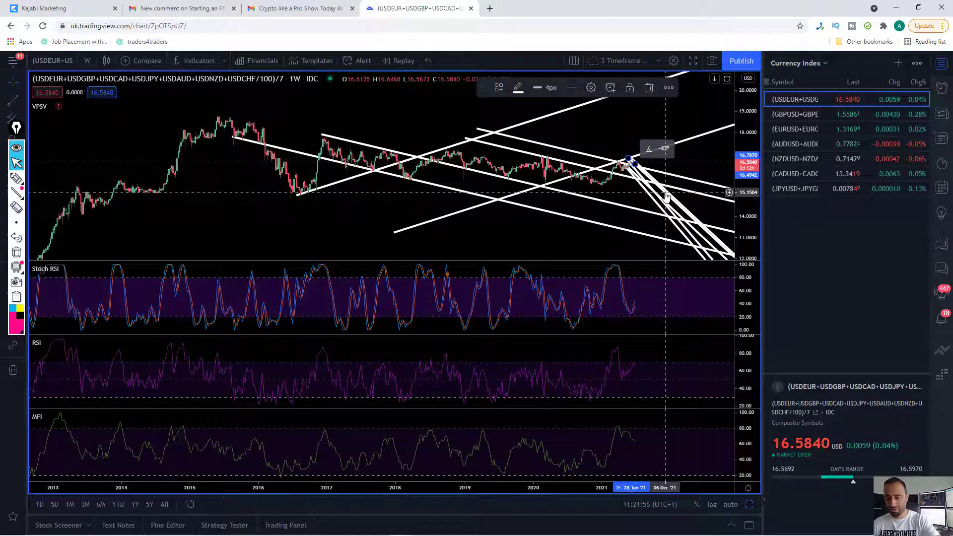
{"action": "left_click", "coordinate": [664, 198]}
{"action": "left_click", "coordinate": [655, 203]}
{"action": "left_click", "coordinate": [656, 201]}
{"action": "left_click", "coordinate": [658, 199]}
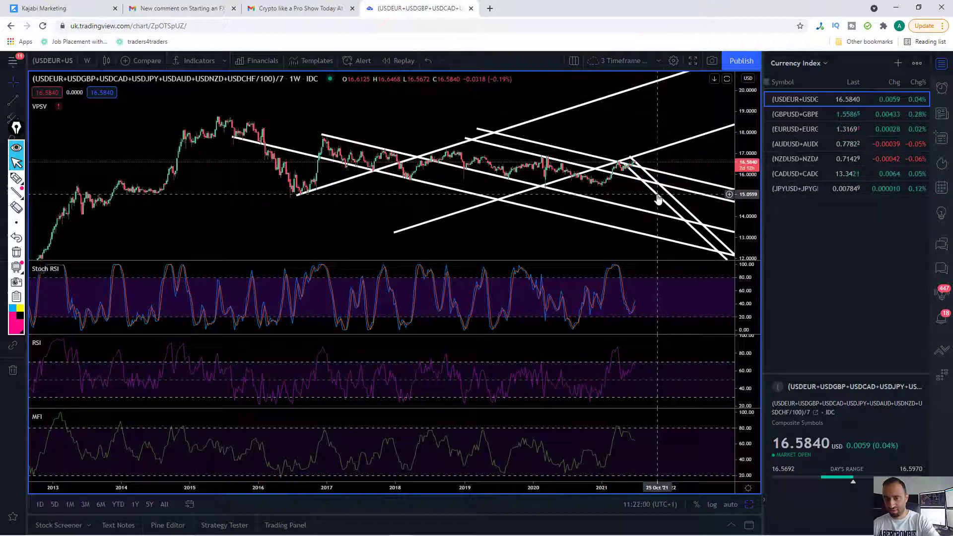
{"action": "left_click", "coordinate": [663, 196]}
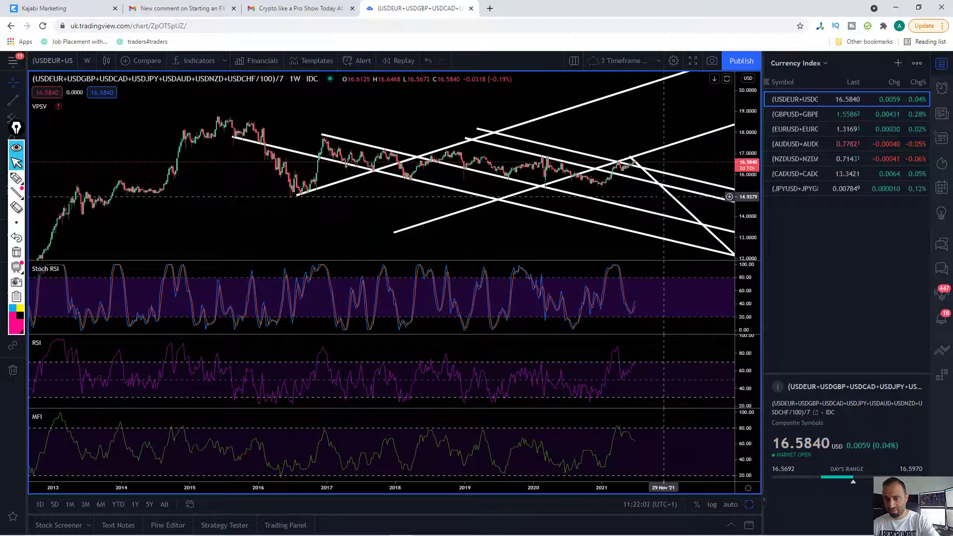
{"action": "left_click", "coordinate": [680, 205]}
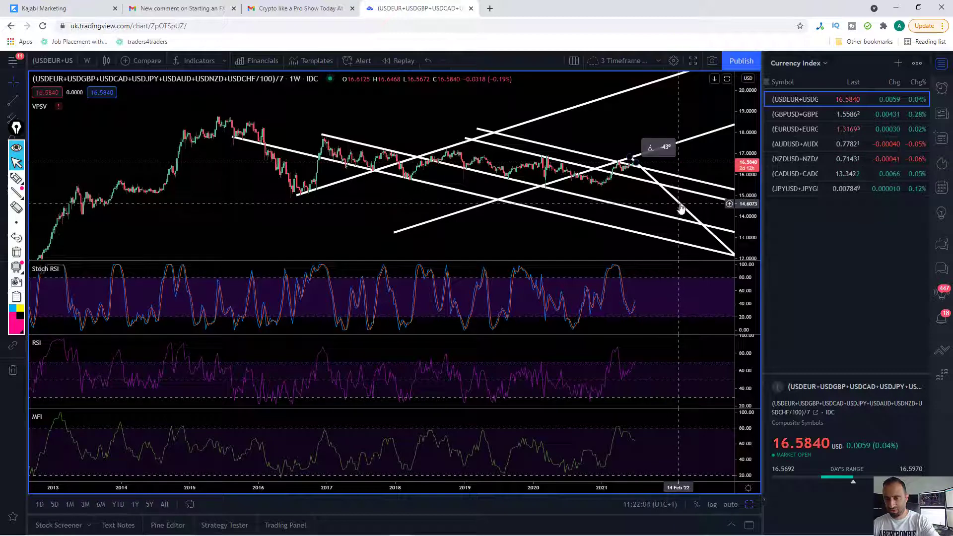
{"action": "key", "text": "Delete"}
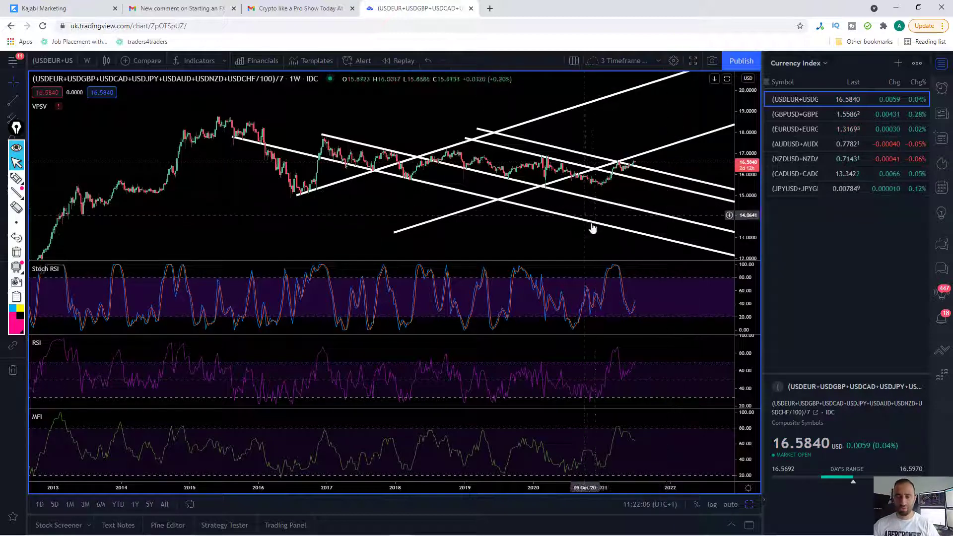
{"action": "left_click_drag", "start_coordinate": [751, 226], "coordinate": [746, 181]}
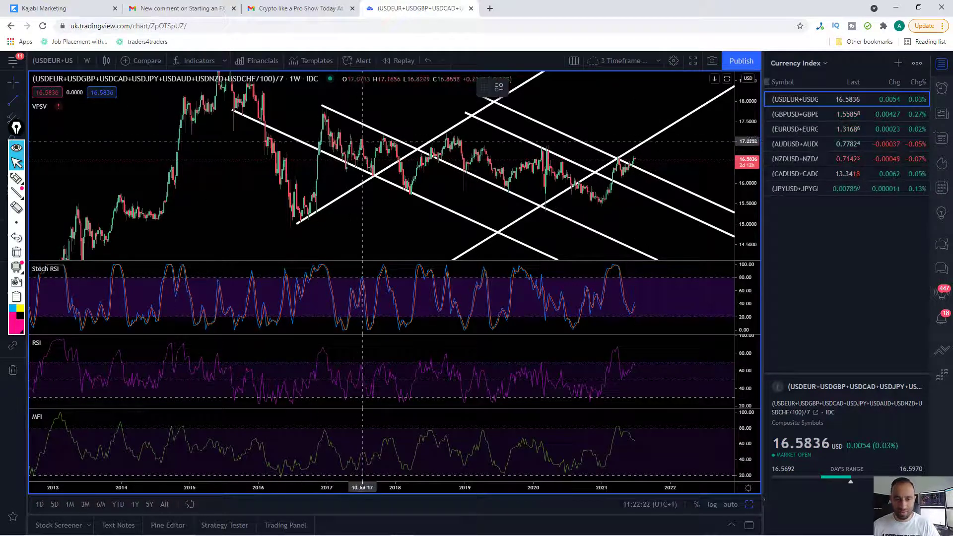
- Draw a gently falling trend line from the 27 Feb '17 high to the far right
{"action": "left_click", "coordinate": [337, 128]}
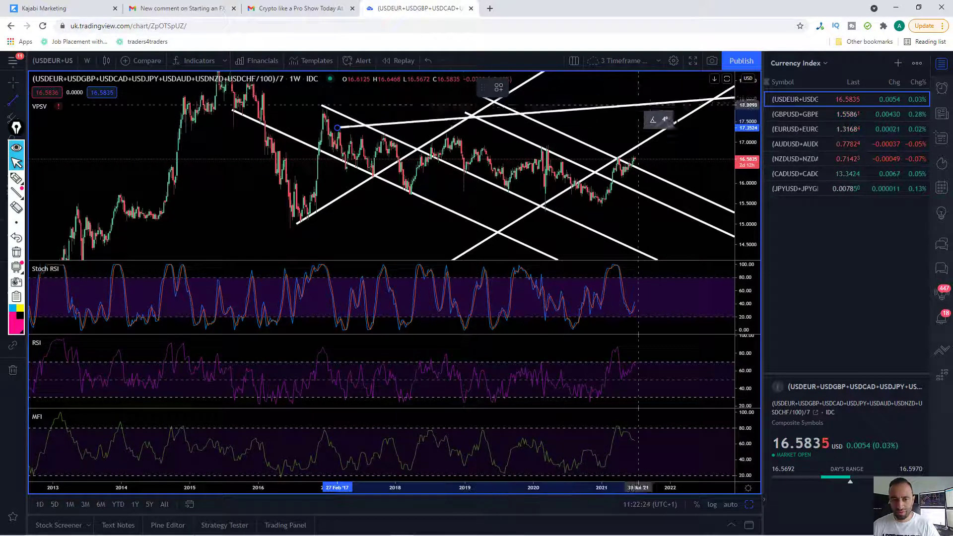
{"action": "left_click", "coordinate": [720, 158]}
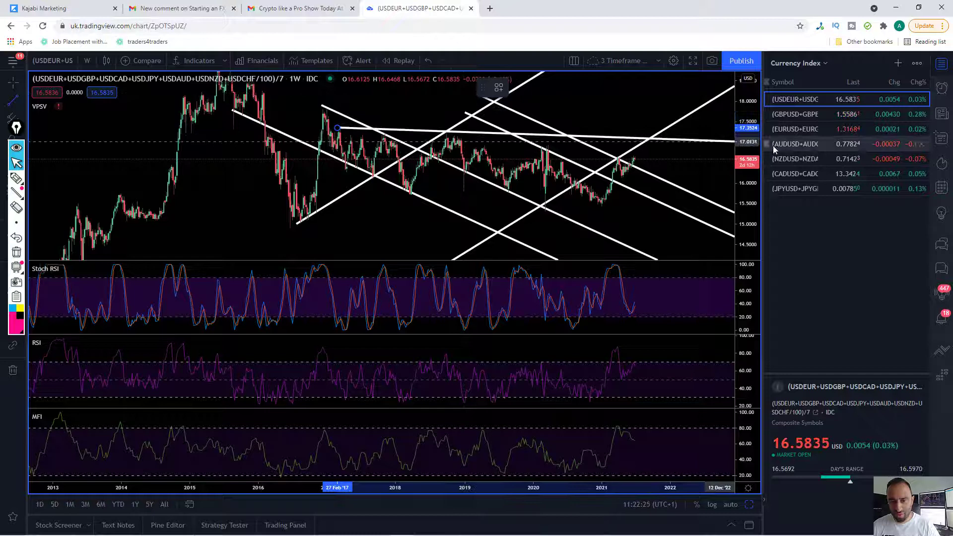
{"action": "left_click", "coordinate": [793, 162]}
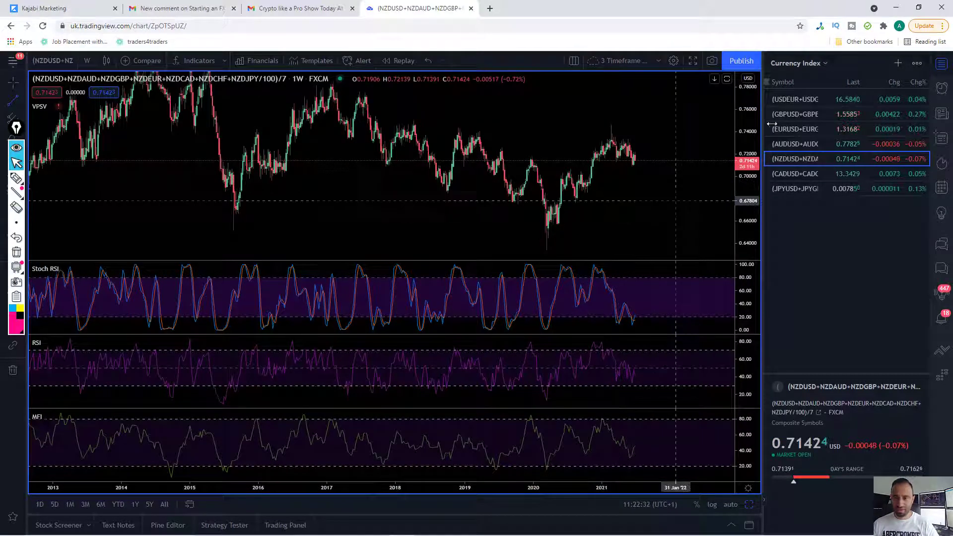
{"action": "left_click", "coordinate": [807, 99]}
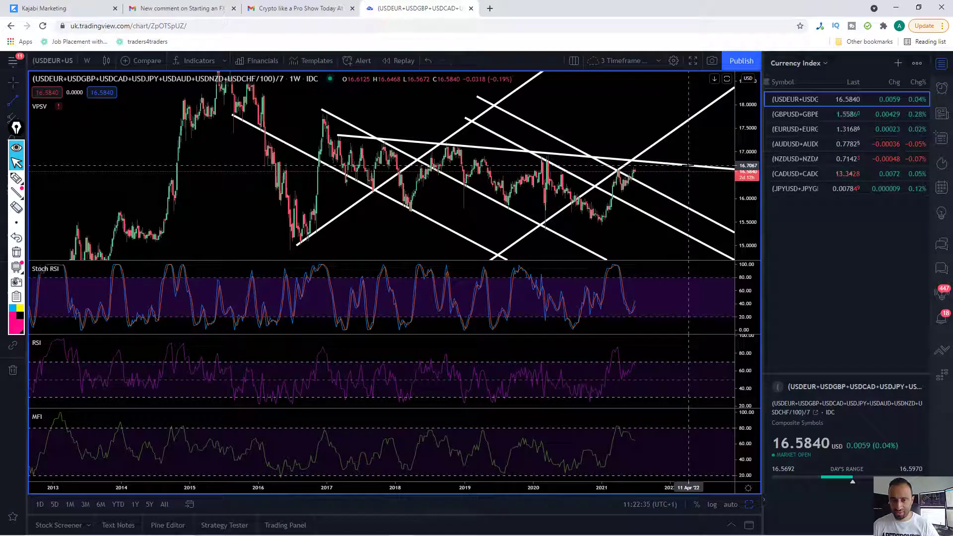
{"action": "left_click", "coordinate": [688, 166]}
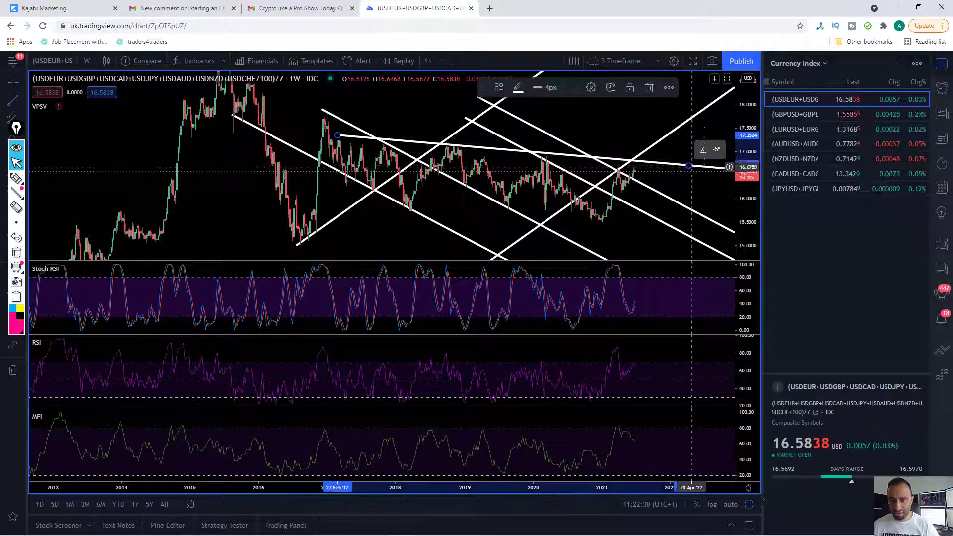
- Place a parallel copy of the trend line lower down and mark the recent peak in red
{"action": "left_click", "coordinate": [15, 178]}
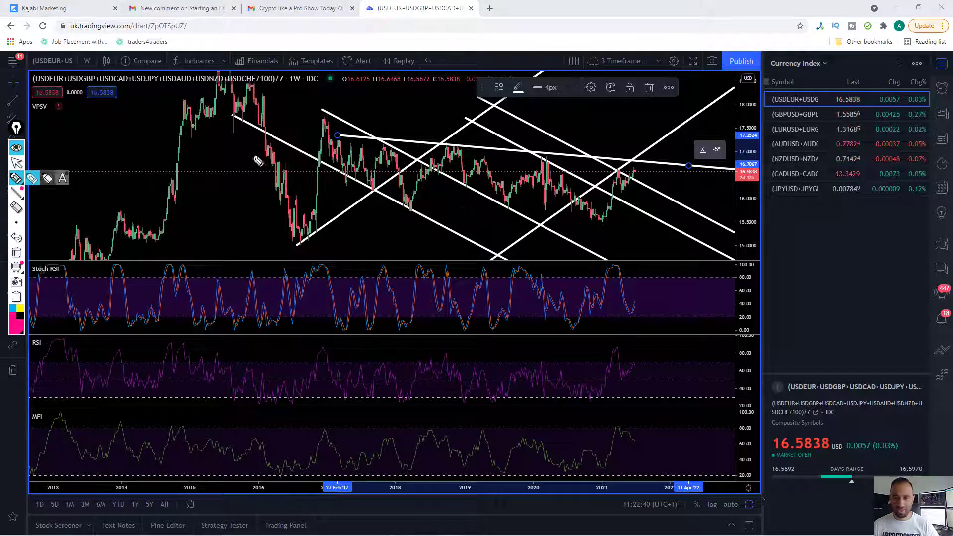
{"action": "left_click_drag", "start_coordinate": [634, 173], "coordinate": [637, 158]}
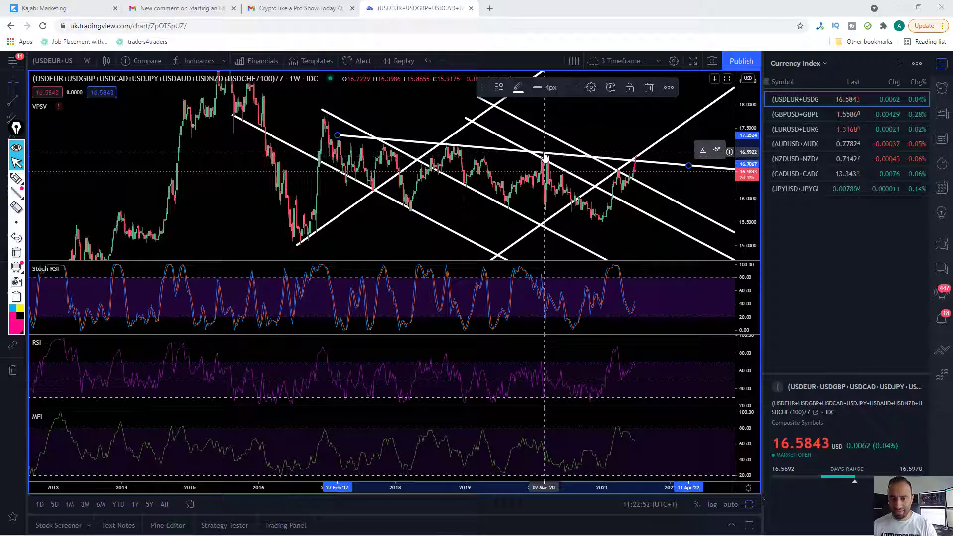
{"action": "left_click_drag", "start_coordinate": [545, 157], "coordinate": [531, 227]}
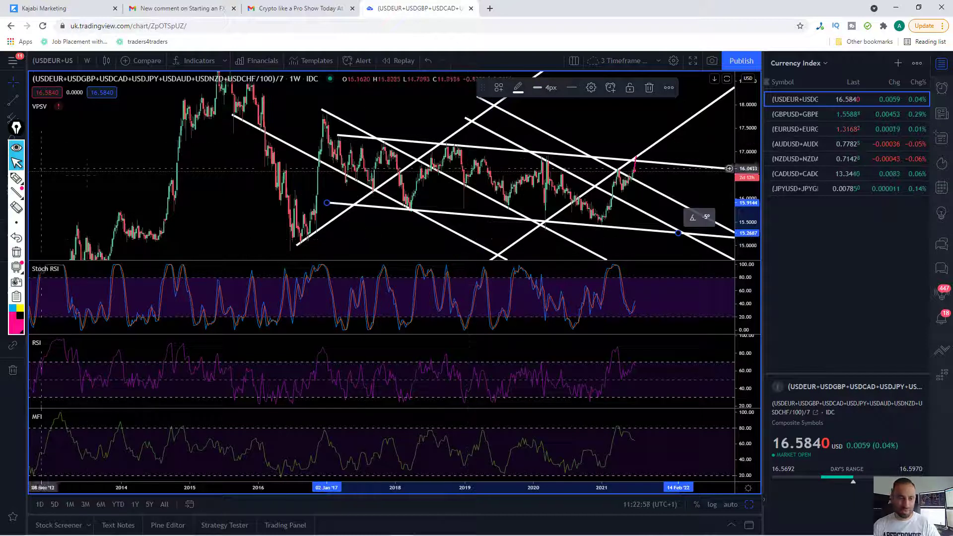
{"action": "left_click", "coordinate": [16, 177]}
{"action": "mouse_move", "coordinate": [376, 143]}
{"action": "left_mouse_down"}
{"action": "mouse_move", "coordinate": [386, 131]}
{"action": "mouse_move", "coordinate": [353, 130]}
{"action": "left_mouse_up"}
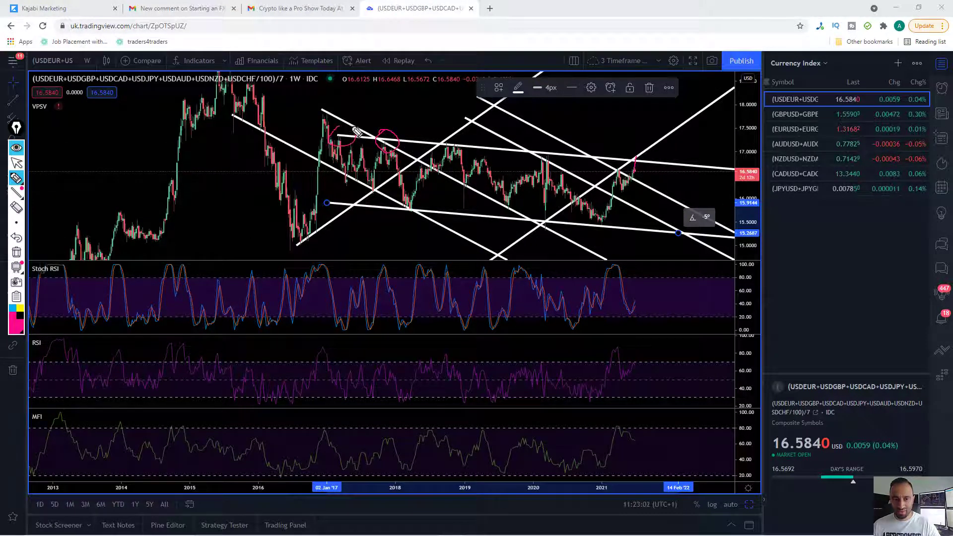
- Circle in red the 2017 high, the 2018 low and high, and the 2021 peak
{"action": "left_click_drag", "start_coordinate": [418, 199], "coordinate": [413, 198]}
{"action": "left_click_drag", "start_coordinate": [461, 148], "coordinate": [452, 158]}
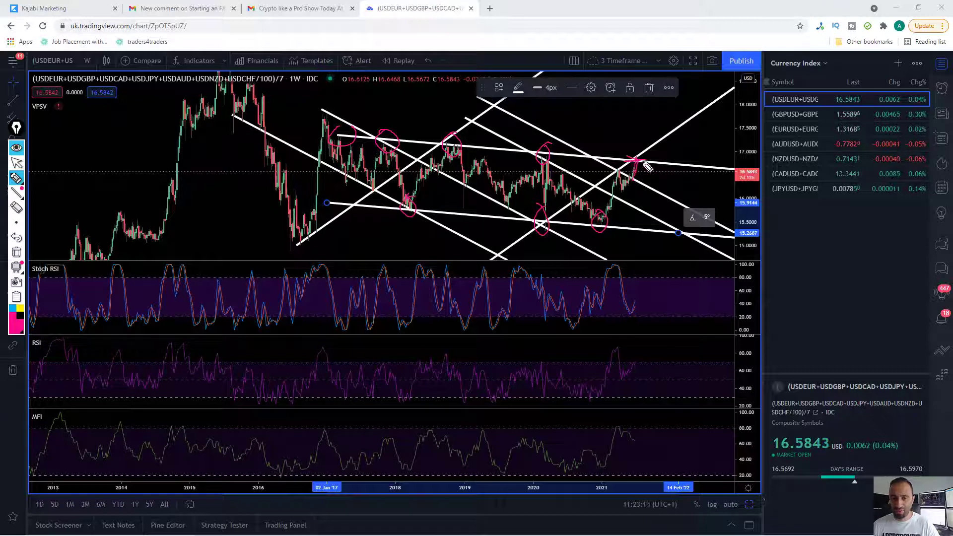
{"action": "left_click_drag", "start_coordinate": [629, 158], "coordinate": [636, 164]}
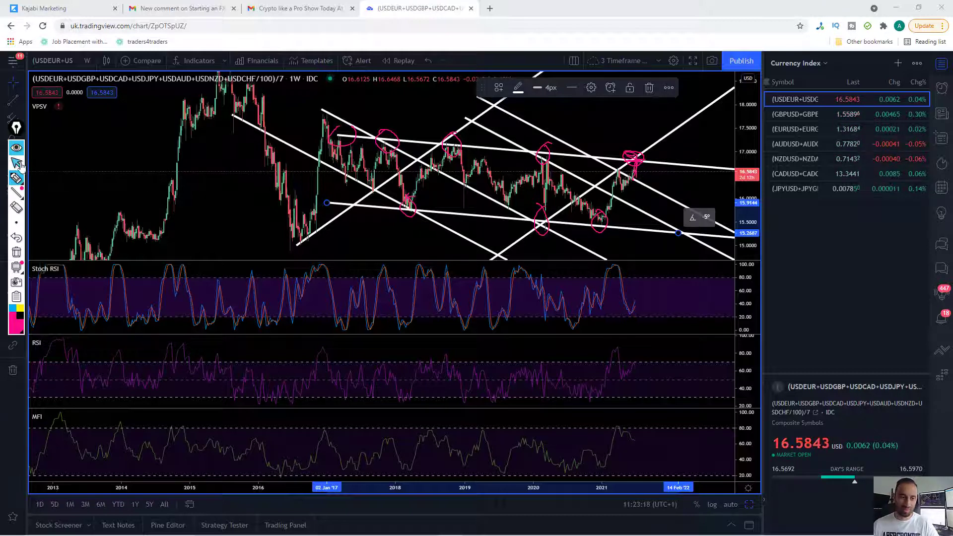
{"action": "left_click", "coordinate": [87, 61]}
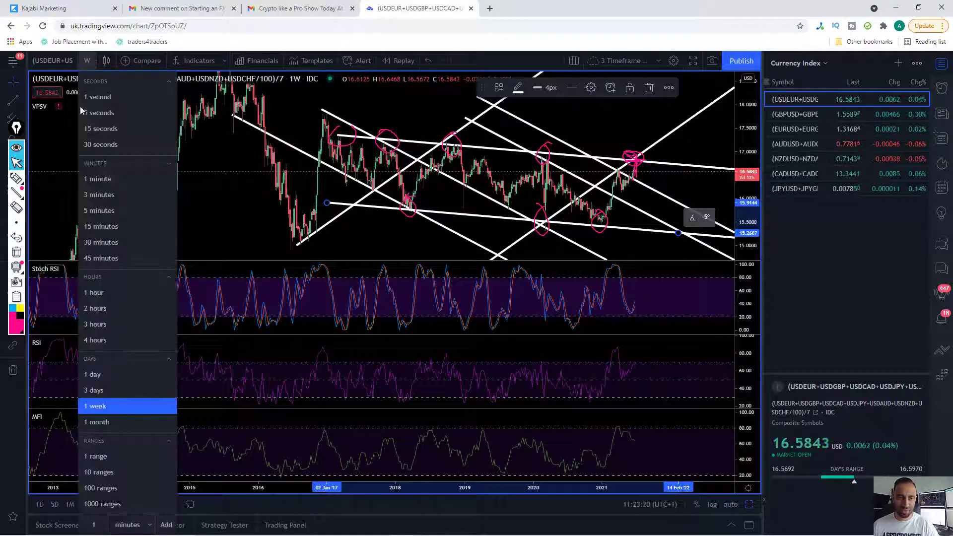
- Switch to the 4-hour interval, clear the red brush marks, and recenter on recent prices
{"action": "left_click", "coordinate": [108, 341]}
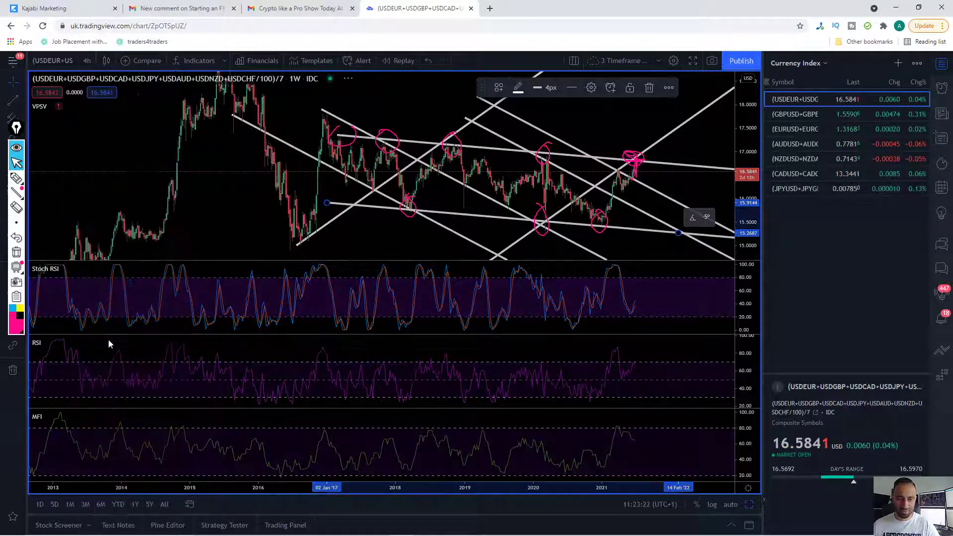
{"action": "left_click_drag", "start_coordinate": [753, 251], "coordinate": [750, 209]}
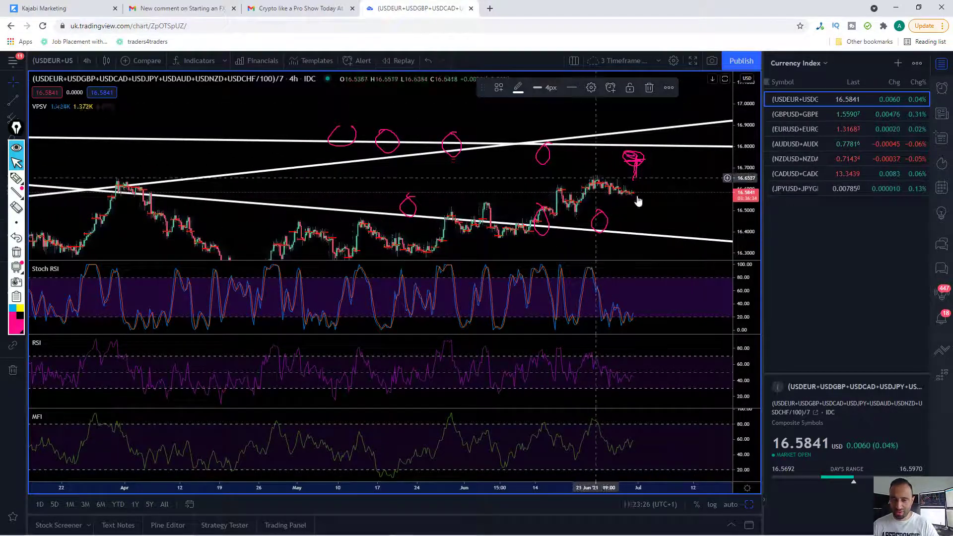
{"action": "left_click", "coordinate": [17, 252]}
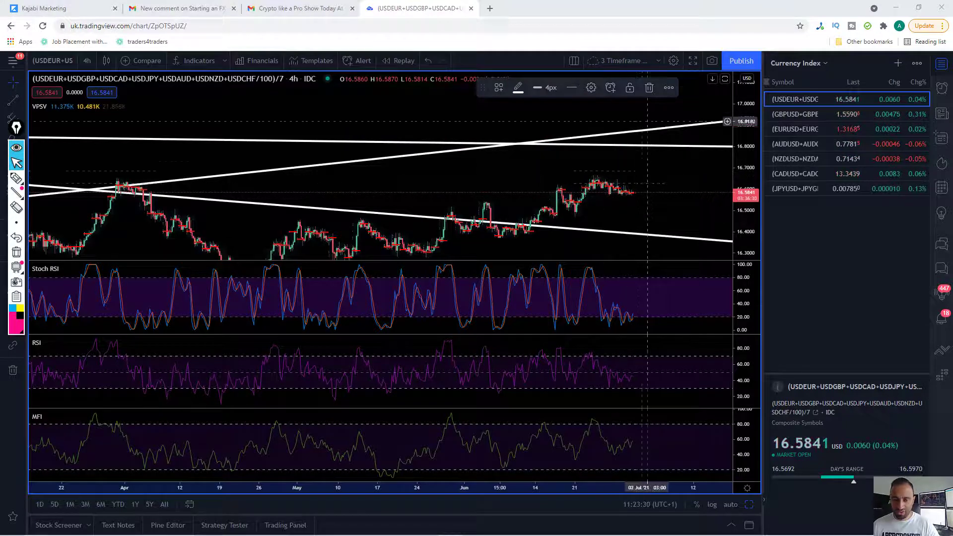
{"action": "left_click_drag", "start_coordinate": [617, 187], "coordinate": [618, 161]}
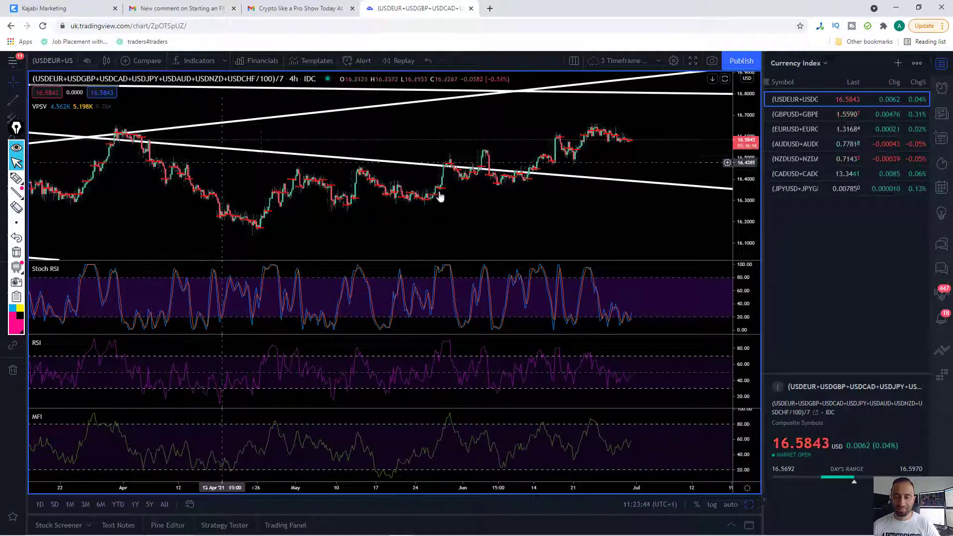
- Draw a falling trend line from the early-May high with a parallel copy at the late-June high
{"action": "left_click", "coordinate": [14, 102]}
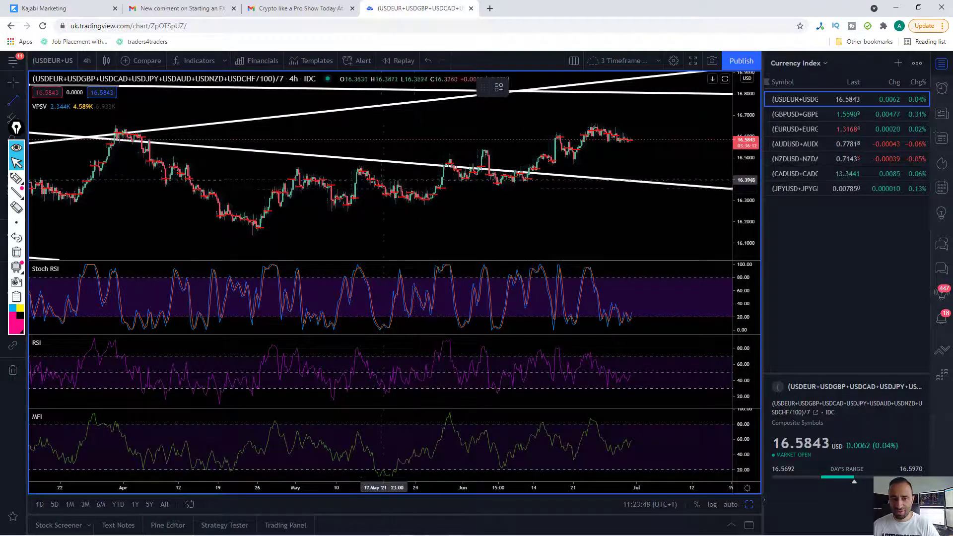
{"action": "left_click", "coordinate": [298, 169]}
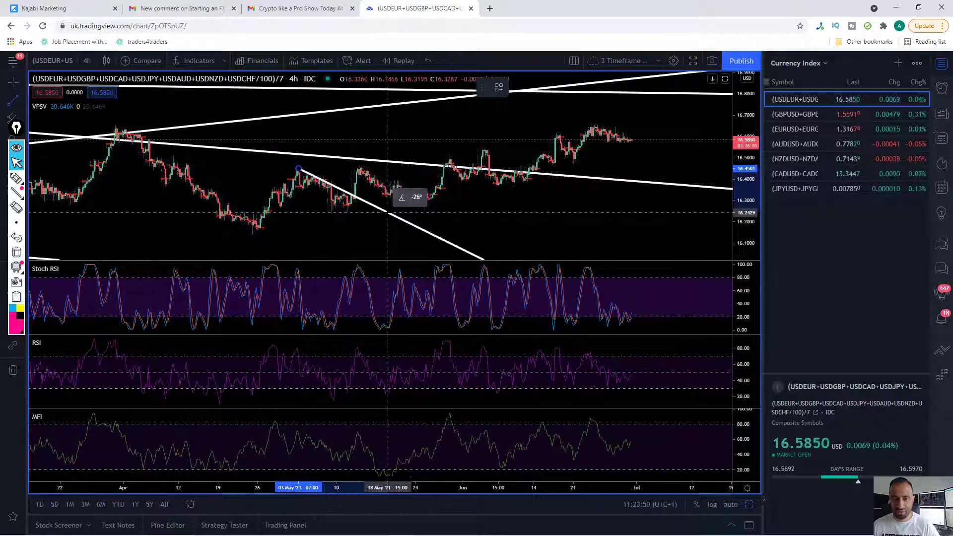
{"action": "left_click", "coordinate": [396, 213]}
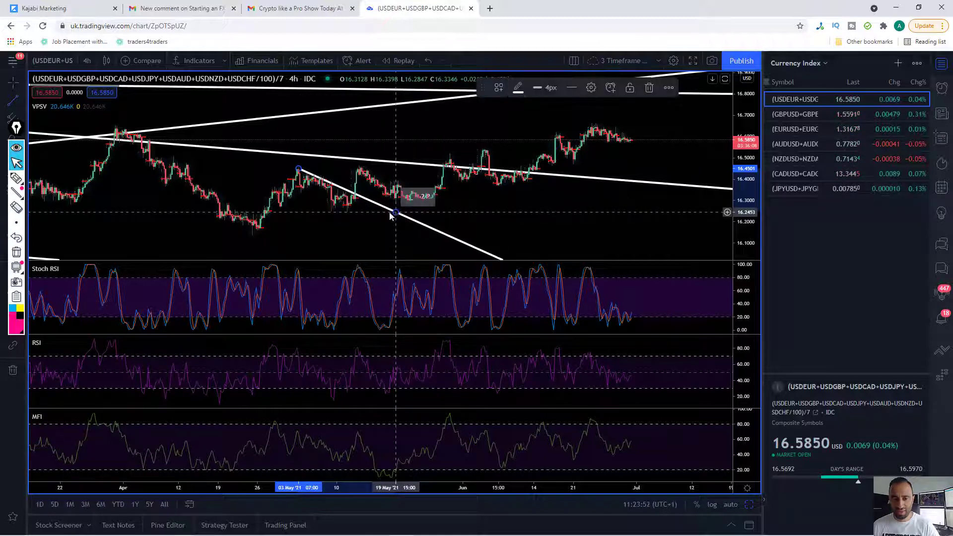
{"action": "left_click_drag", "start_coordinate": [378, 208], "coordinate": [667, 150]}
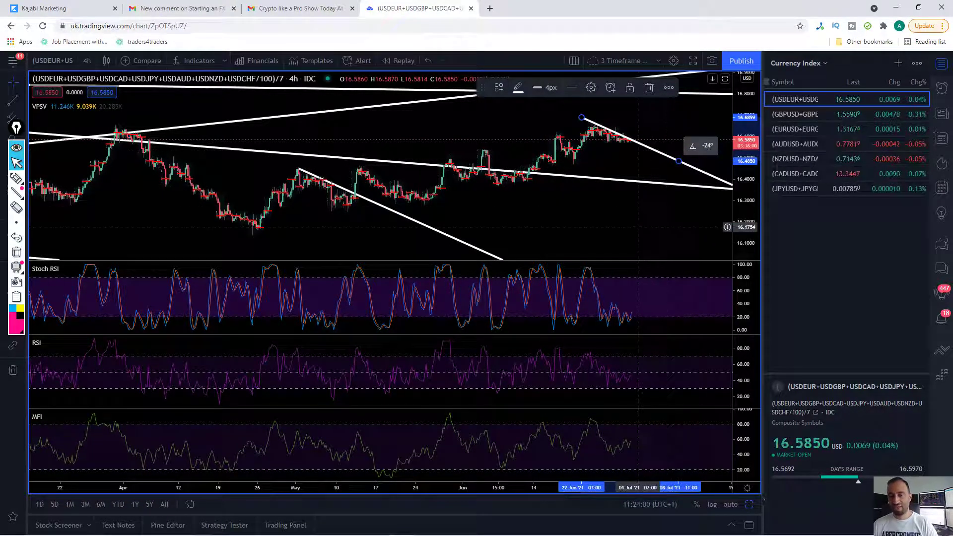
{"action": "left_click_drag", "start_coordinate": [753, 218], "coordinate": [742, 148]}
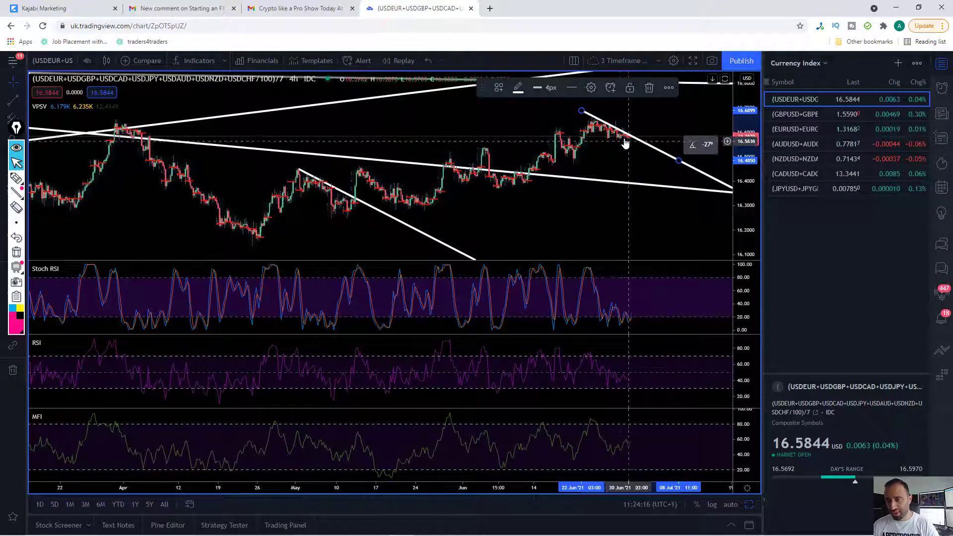
{"action": "left_click", "coordinate": [17, 102]}
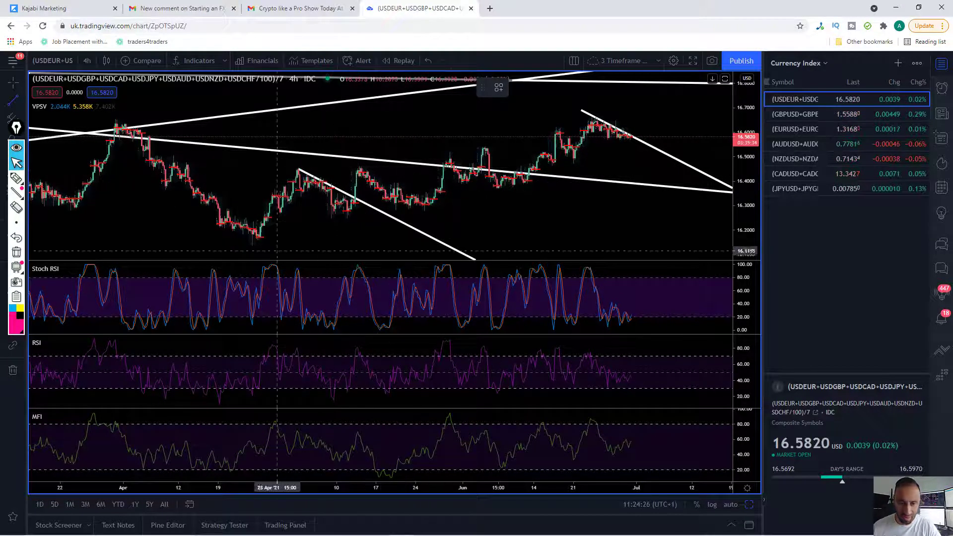
- Draw an 11° rising line from the late-April low to 15 Jun with two parallel copies above
{"action": "left_click", "coordinate": [253, 240]}
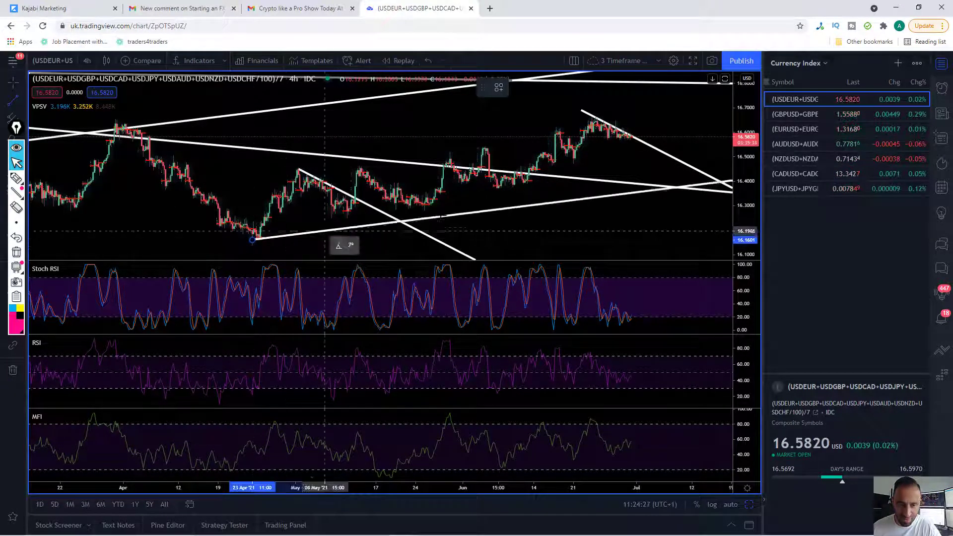
{"action": "left_click", "coordinate": [544, 183]}
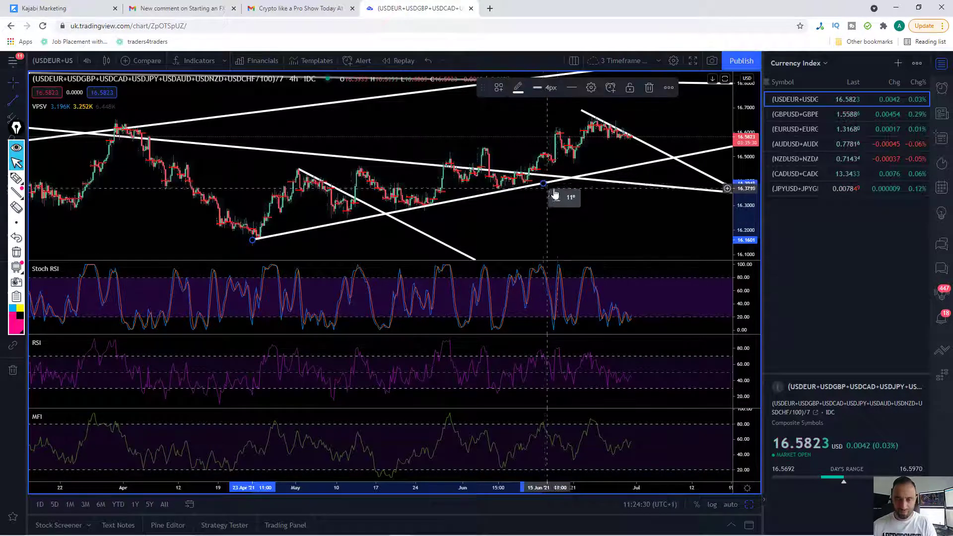
{"action": "left_click_drag", "start_coordinate": [573, 182], "coordinate": [354, 152]}
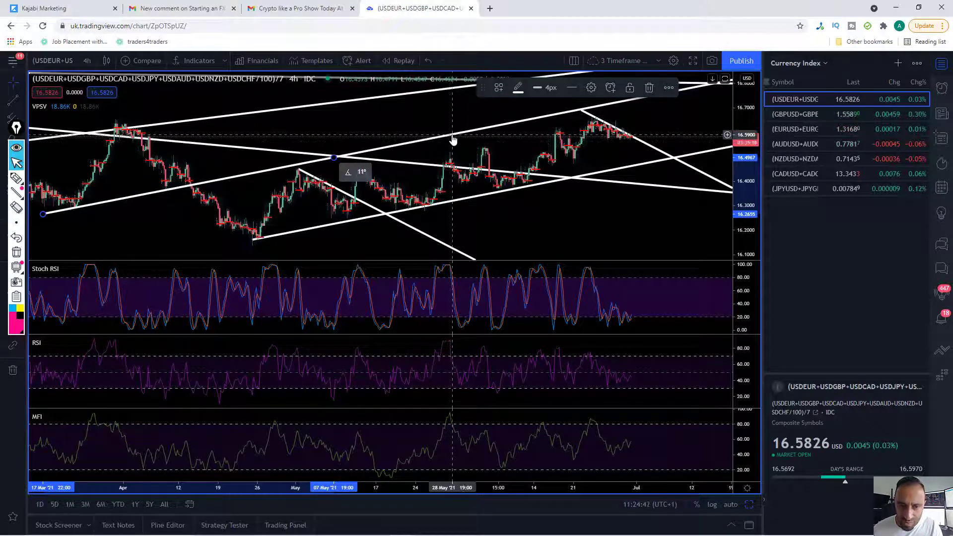
{"action": "mouse_move", "coordinate": [453, 140]}
{"action": "left_mouse_down", "text": "ctrl"}
{"action": "mouse_move", "coordinate": [443, 154]}
{"action": "mouse_move", "coordinate": [444, 146]}
{"action": "left_mouse_up", "text": "ctrl"}
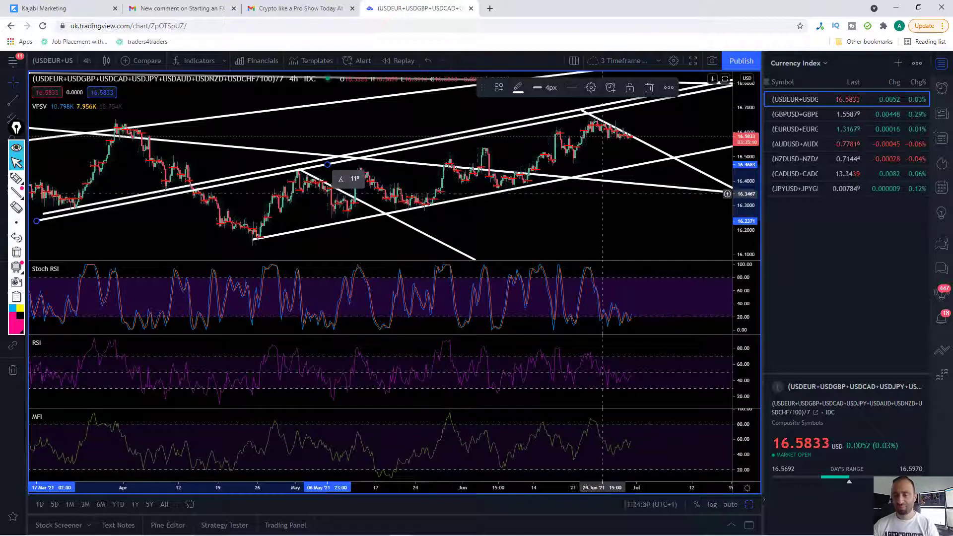
{"action": "left_click_drag", "start_coordinate": [659, 212], "coordinate": [637, 247]}
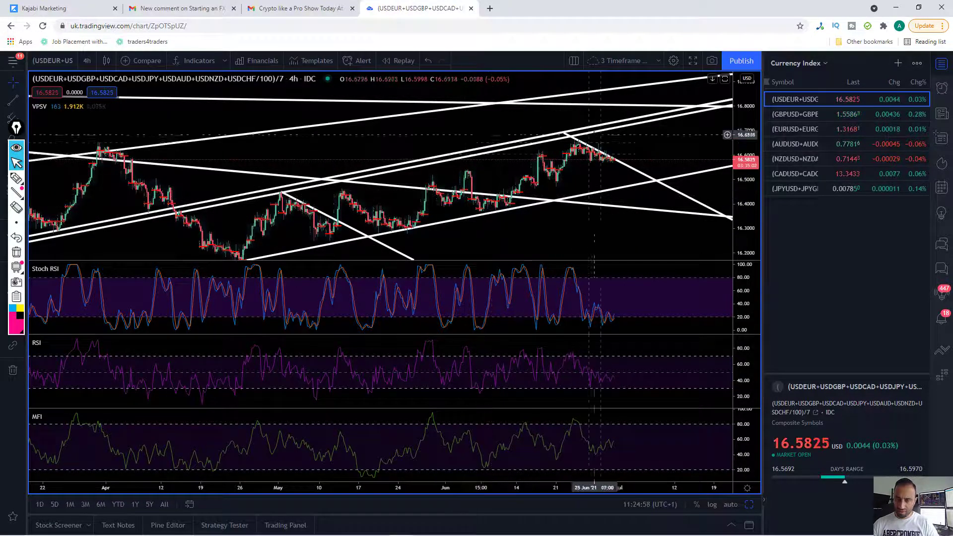
{"action": "left_click", "coordinate": [318, 180]}
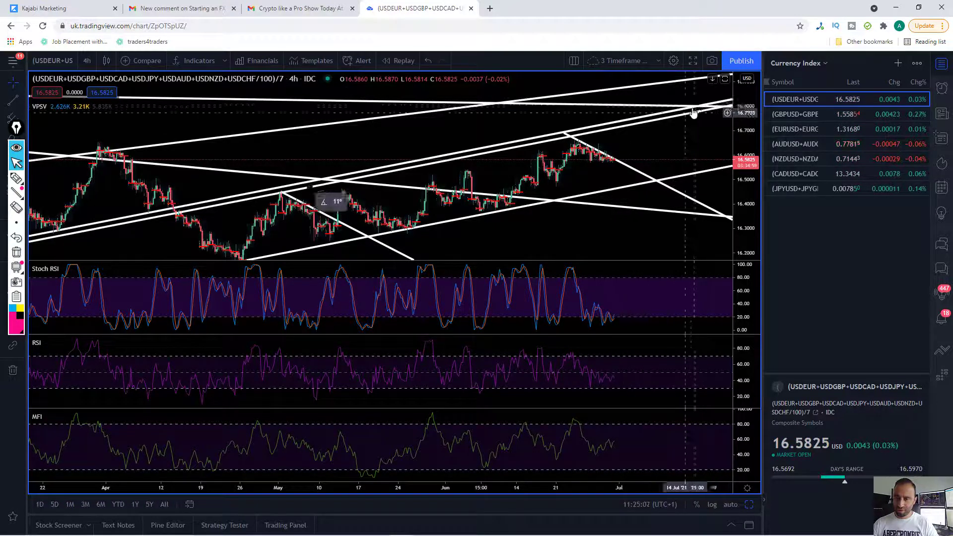
{"action": "key", "text": "Escape"}
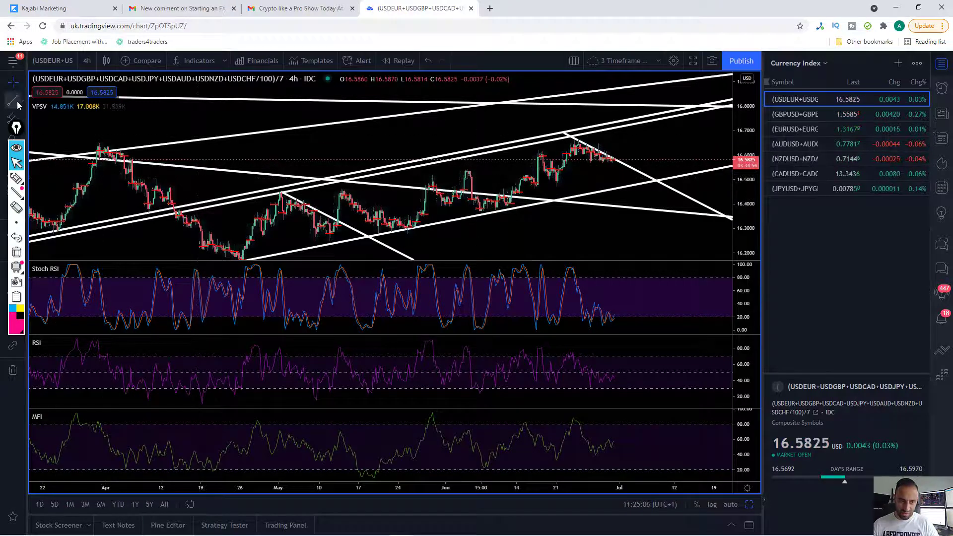
- Draw a 14° trend line from the late-May high and color it yellow
{"action": "left_click", "coordinate": [430, 180]}
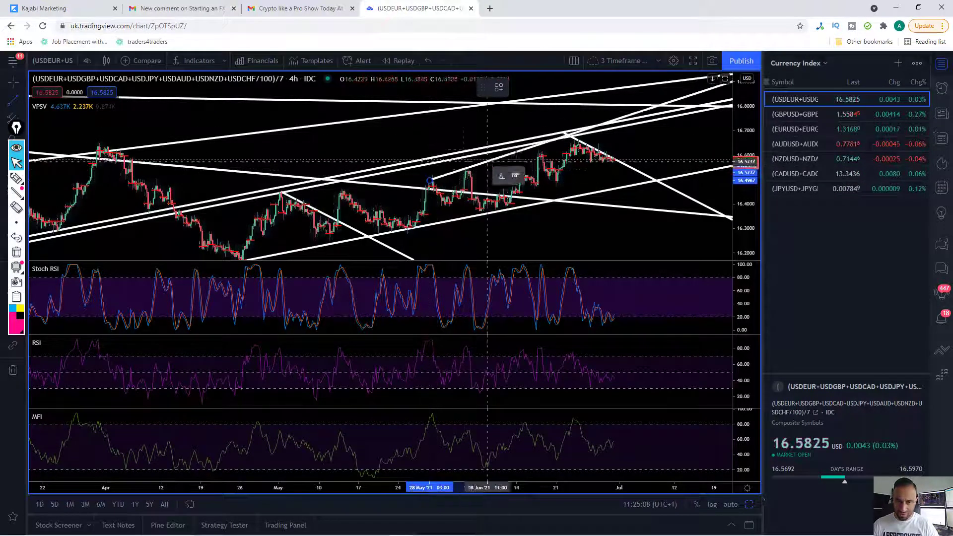
{"action": "left_click", "coordinate": [605, 135]}
{"action": "double_click", "coordinate": [605, 135]}
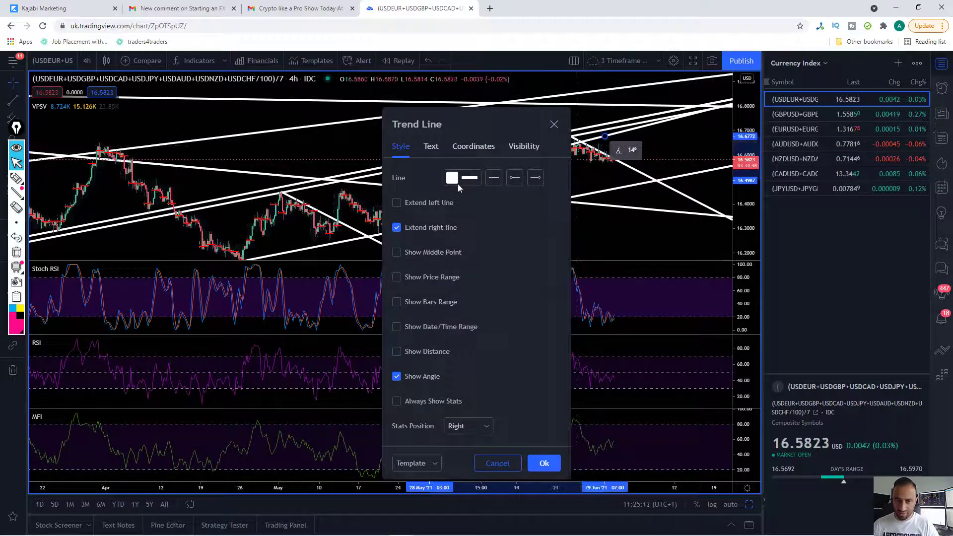
{"action": "left_click", "coordinate": [452, 178]}
{"action": "left_click", "coordinate": [477, 209]}
{"action": "left_click", "coordinate": [556, 181]}
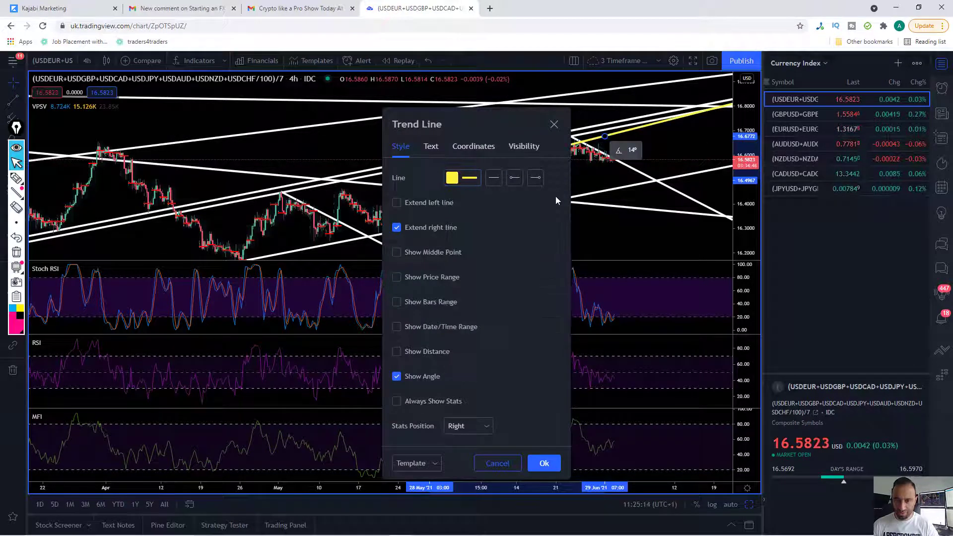
{"action": "left_click", "coordinate": [545, 463]}
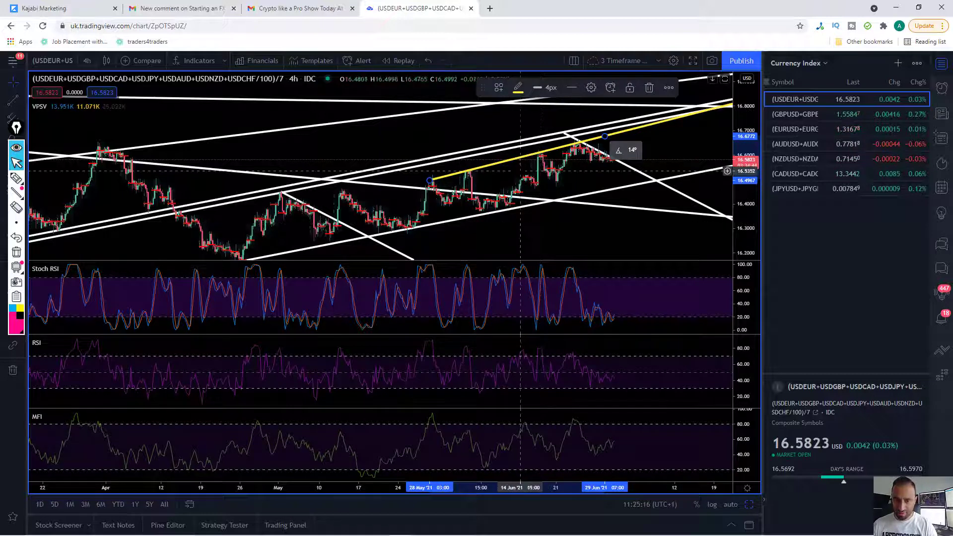
- Add a parallel yellow line below it to complete the rising channel
{"action": "left_click_drag", "start_coordinate": [507, 166], "coordinate": [503, 214]}
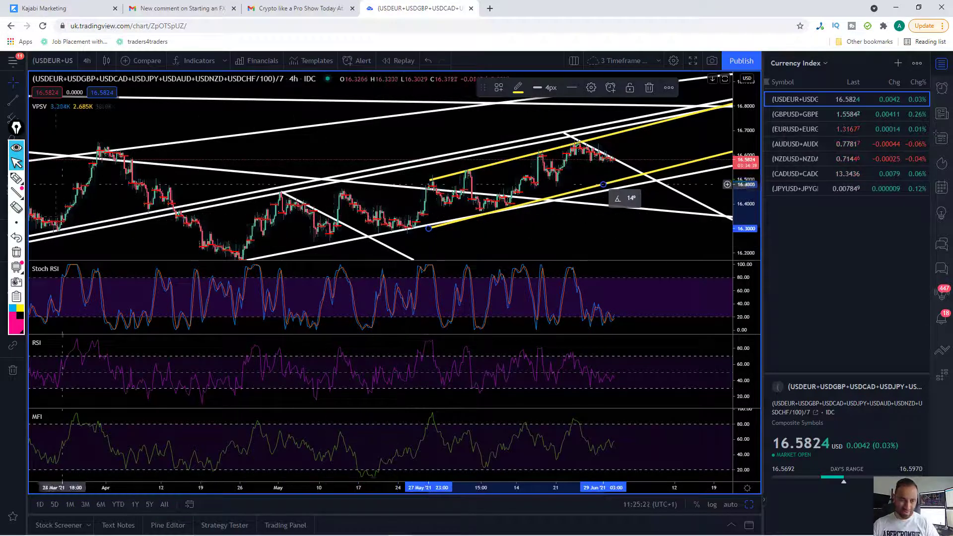
{"action": "left_click", "coordinate": [77, 140]}
{"action": "left_click", "coordinate": [17, 178]}
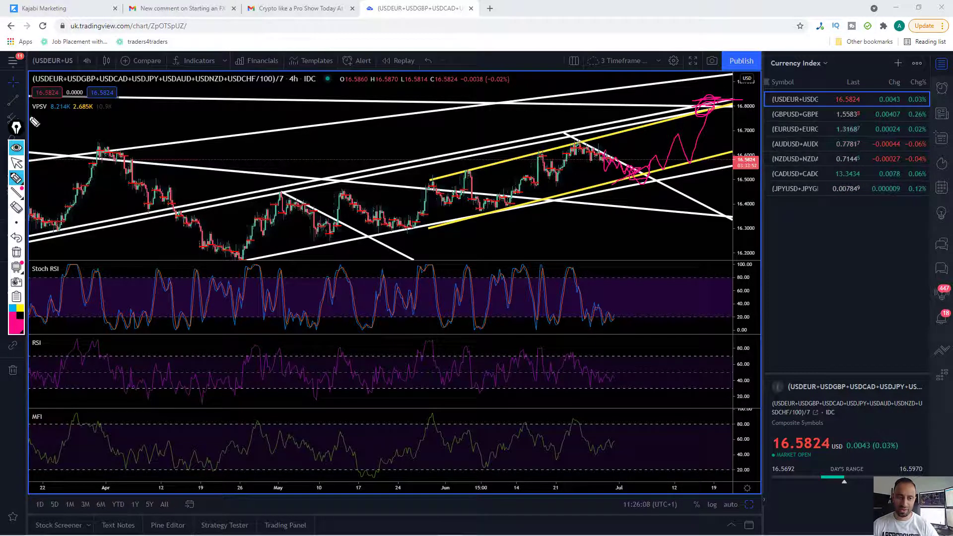
- Return to the Cursor tool once the pink projected price path is drawn
{"action": "left_click", "coordinate": [17, 163]}
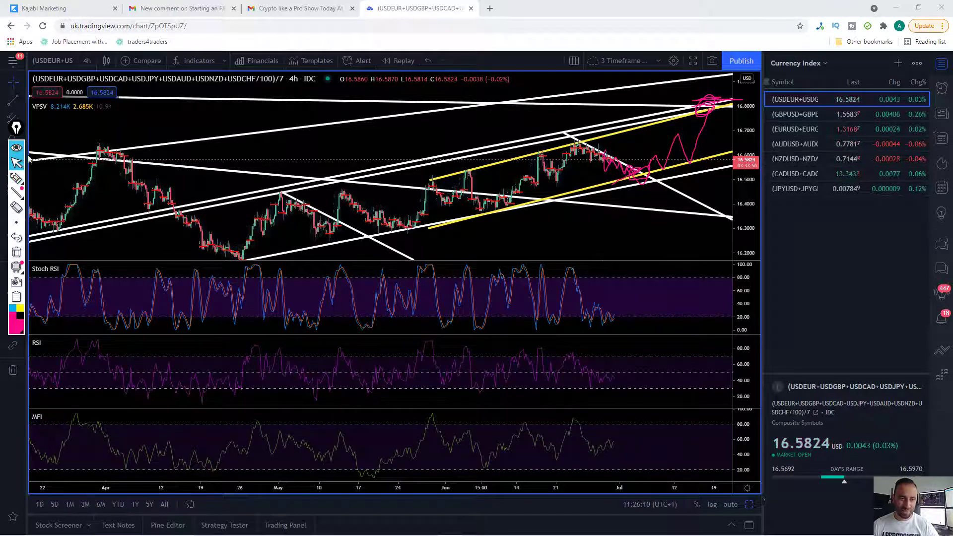
{"action": "left_click", "coordinate": [88, 61]}
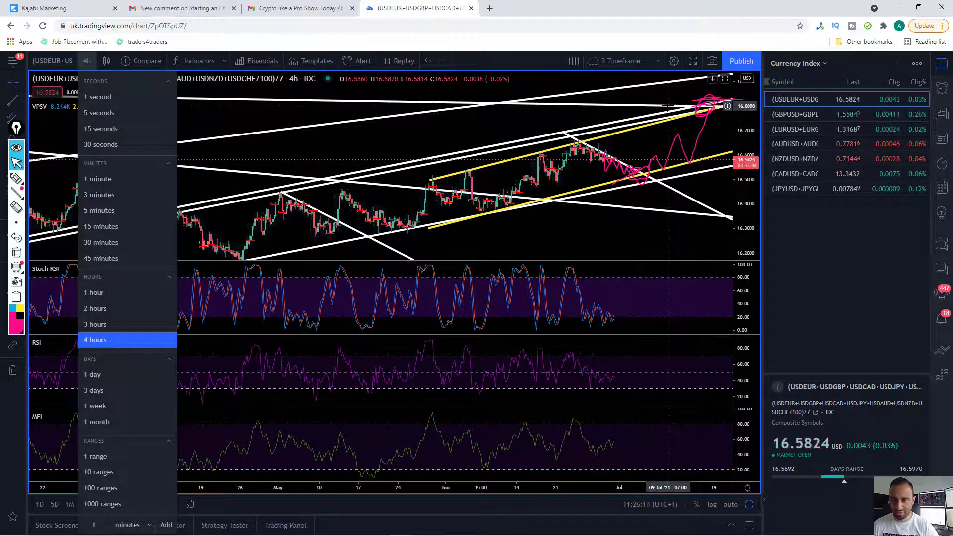
- Switch to the 1-week interval and compress the price scale to roughly 15.0–17.5
{"action": "left_click", "coordinate": [96, 406]}
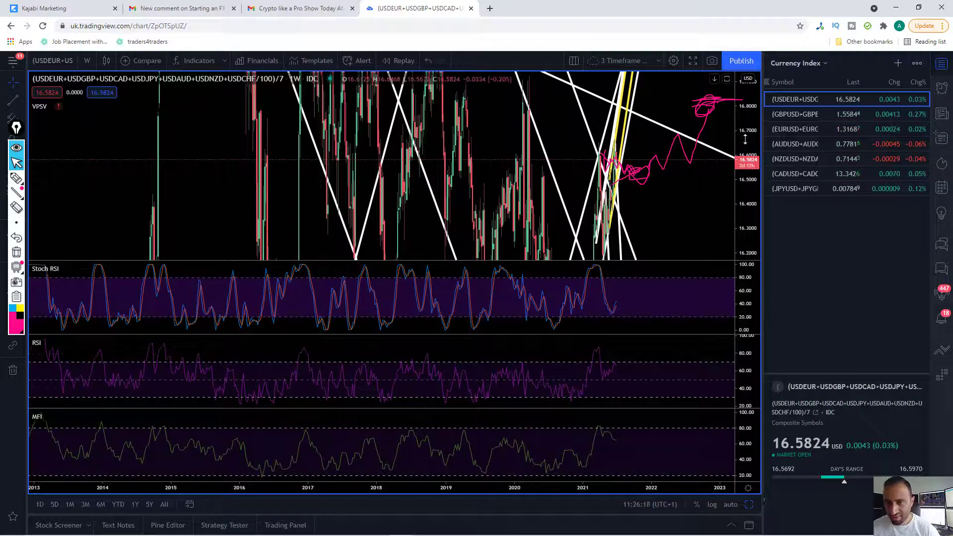
{"action": "left_click_drag", "start_coordinate": [744, 140], "coordinate": [745, 179]}
{"action": "left_click_drag", "start_coordinate": [627, 166], "coordinate": [624, 157]}
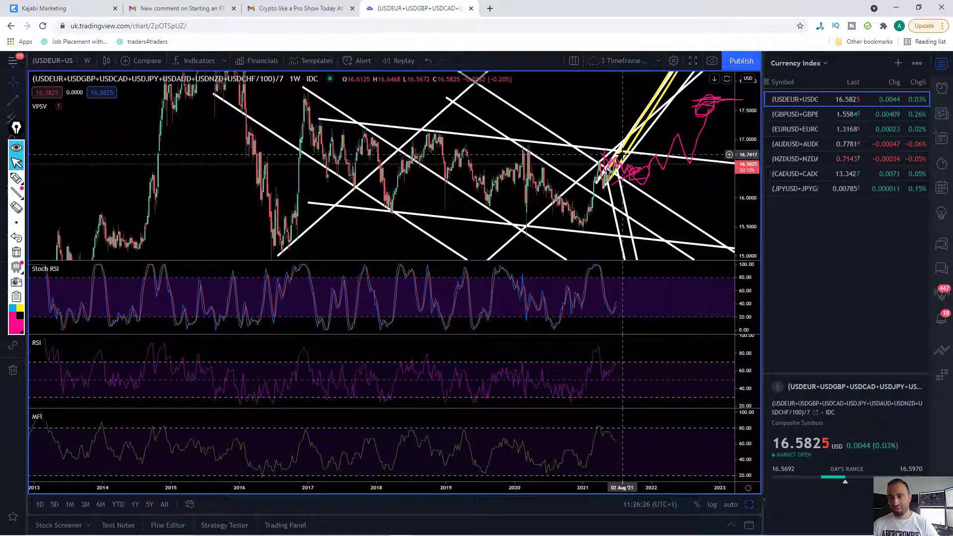
{"action": "left_click_drag", "start_coordinate": [625, 157], "coordinate": [627, 169]}
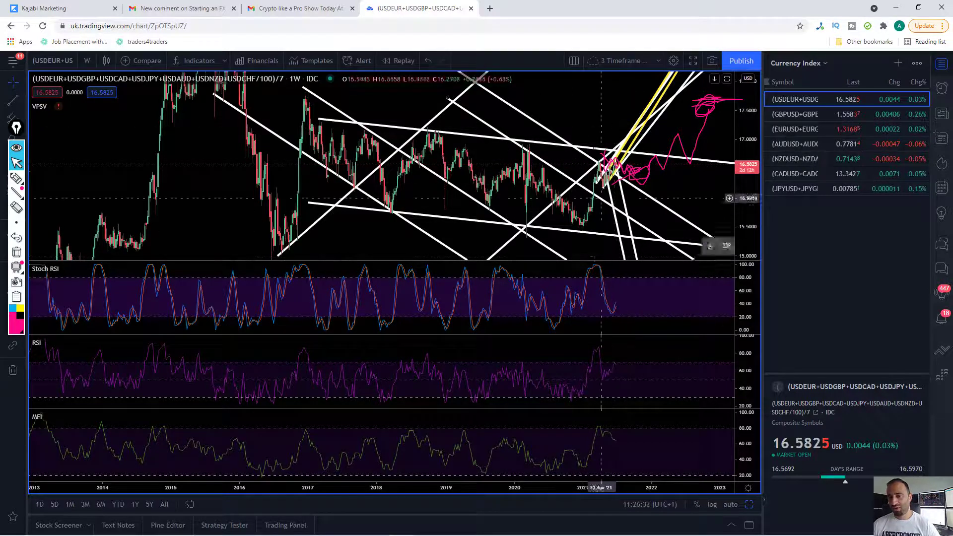
{"action": "mouse_move", "coordinate": [627, 191]}
{"action": "left_mouse_down"}
{"action": "mouse_move", "coordinate": [620, 158]}
{"action": "mouse_move", "coordinate": [612, 163]}
{"action": "mouse_move", "coordinate": [620, 198]}
{"action": "left_mouse_up"}
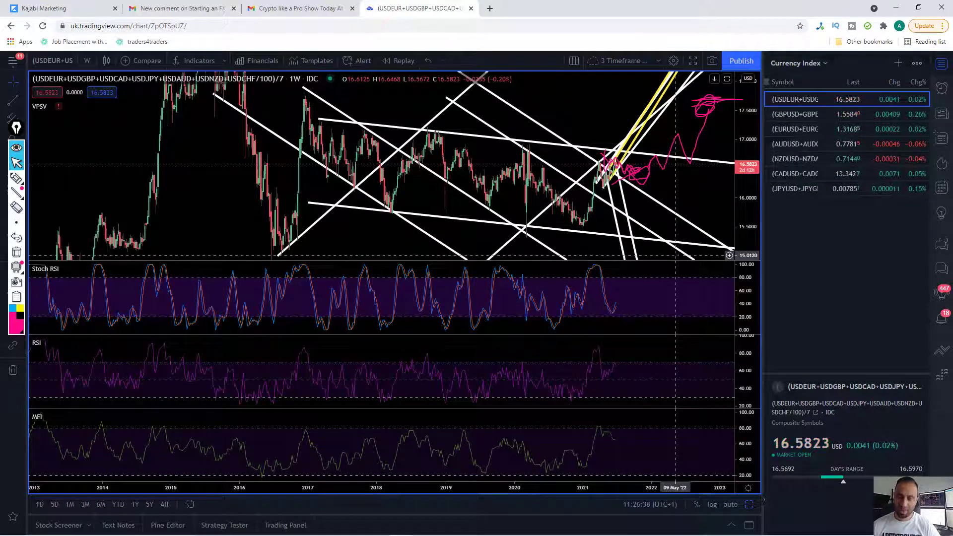
{"action": "left_click", "coordinate": [88, 61]}
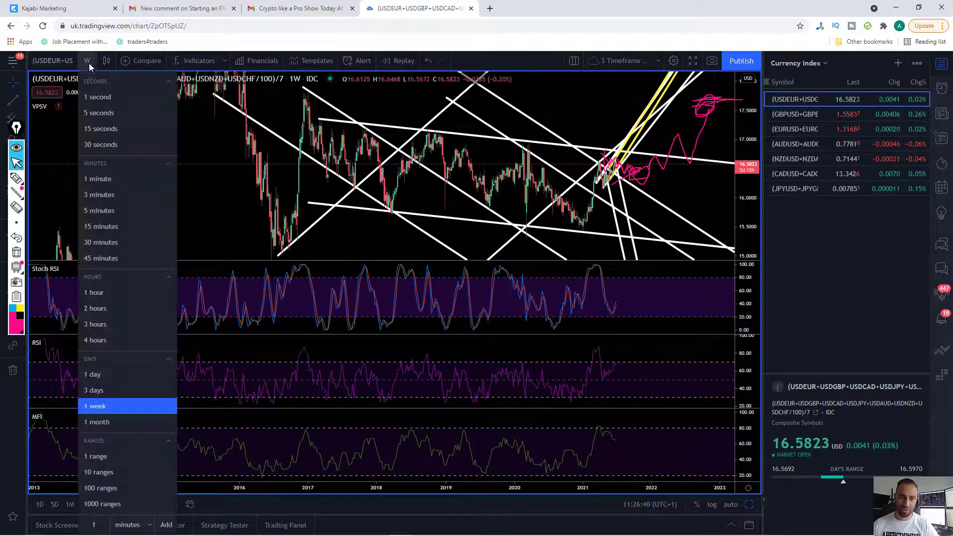
- Go back to 4-hour candles, erase the pink brush path, and select the falling white trendline
{"action": "left_click", "coordinate": [102, 342]}
{"action": "left_click_drag", "start_coordinate": [748, 227], "coordinate": [748, 186]}
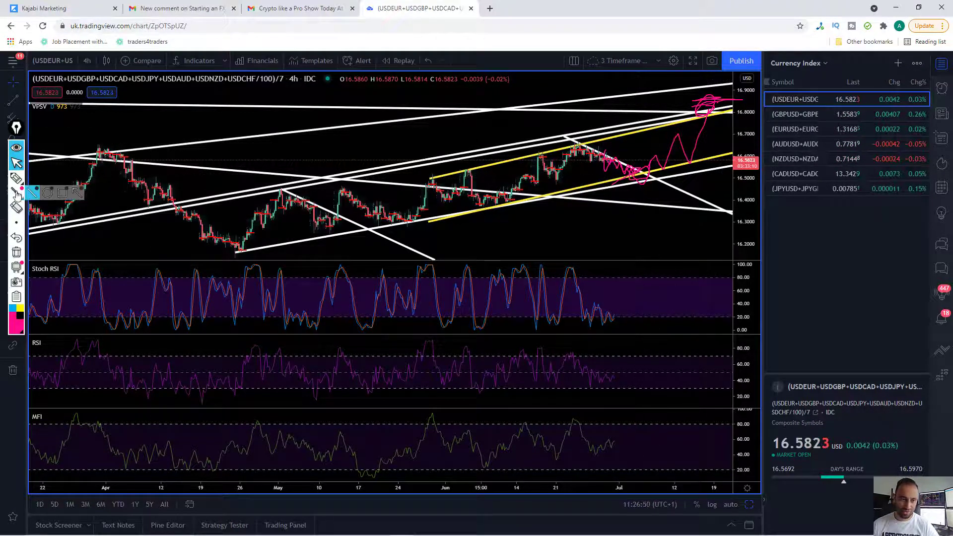
{"action": "left_click", "coordinate": [17, 253]}
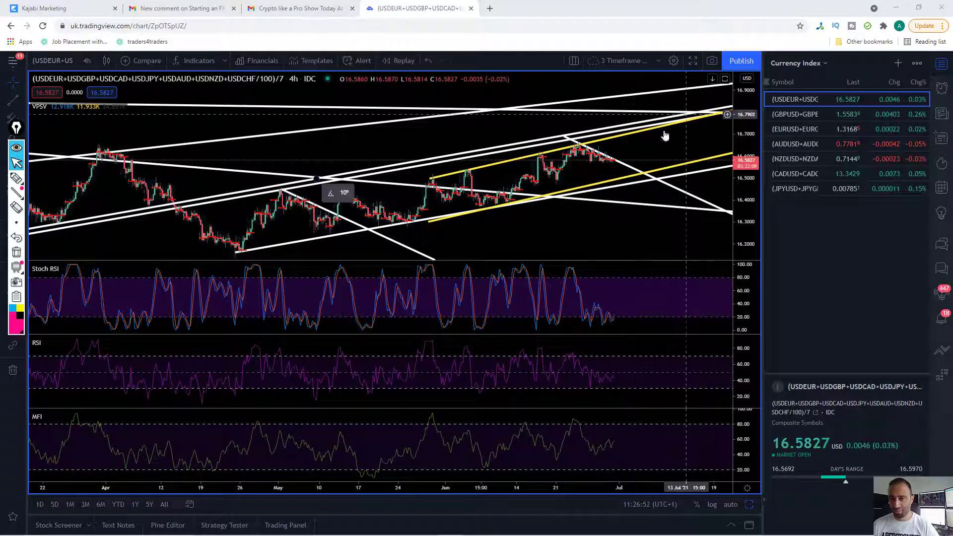
{"action": "left_click", "coordinate": [617, 160]}
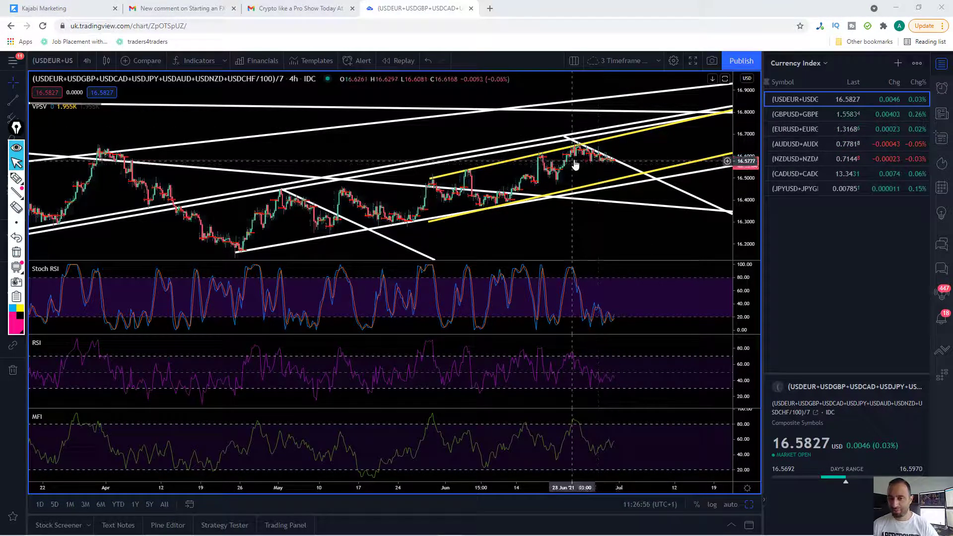
{"action": "left_click", "coordinate": [614, 165]}
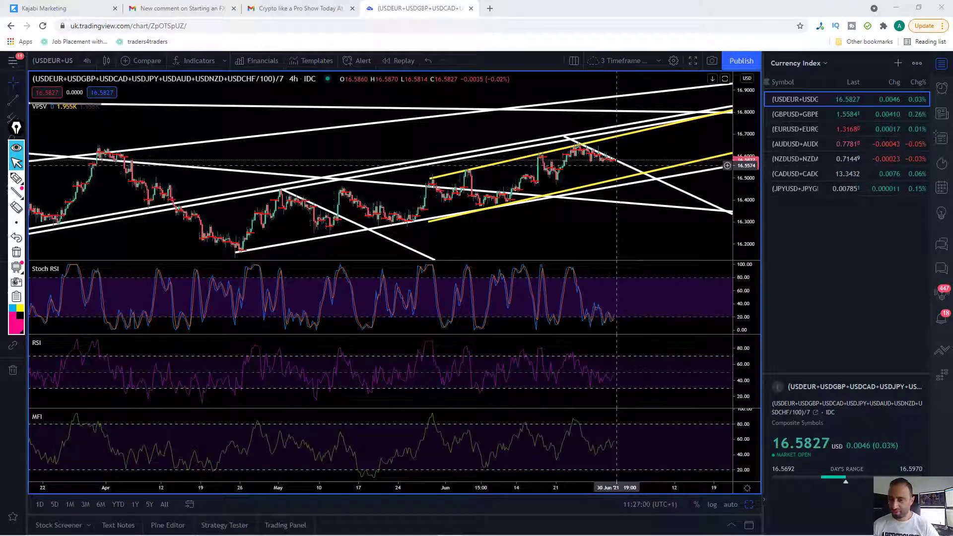
{"action": "left_click", "coordinate": [620, 162]}
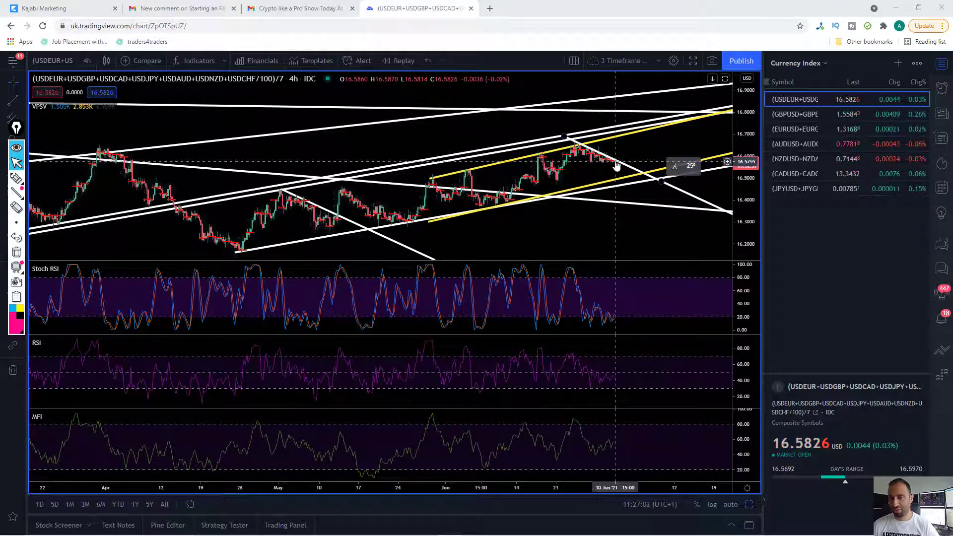